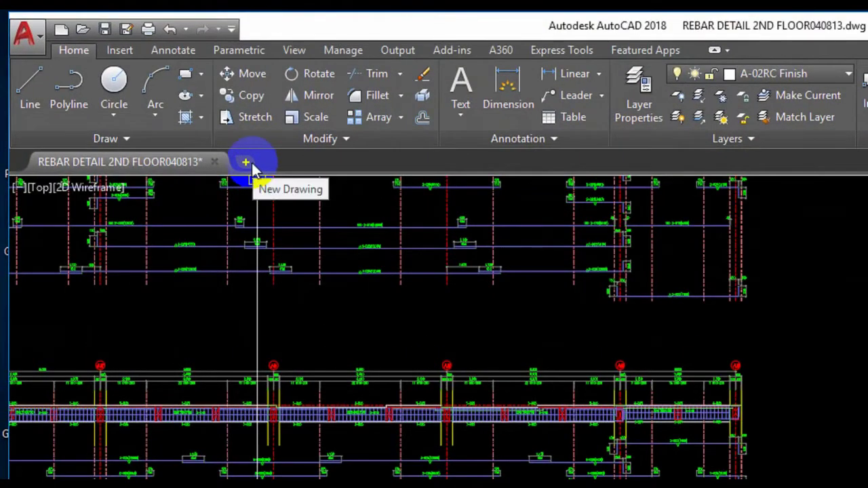
# Start a new blank drawing, Drawing3, beside the REBAR DETAIL drawing
pyautogui.click(246, 164)
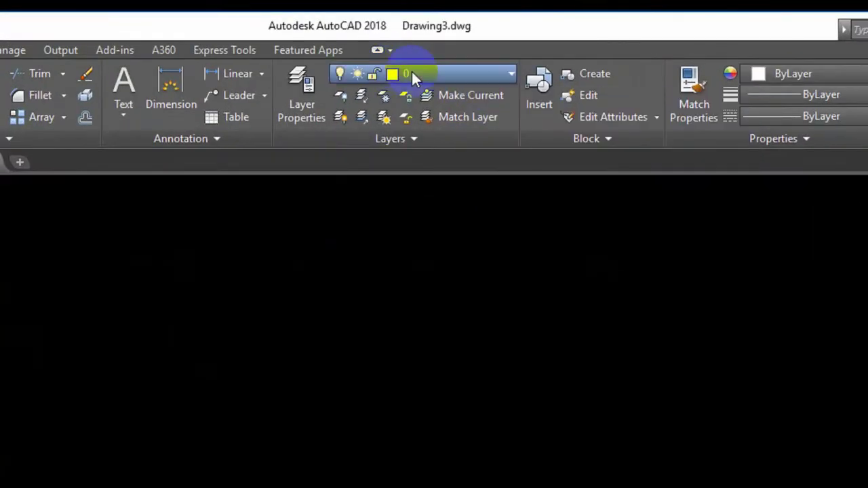
# Keep layer 0 current and bring up the Layer Properties Manager
pyautogui.click(409, 72)
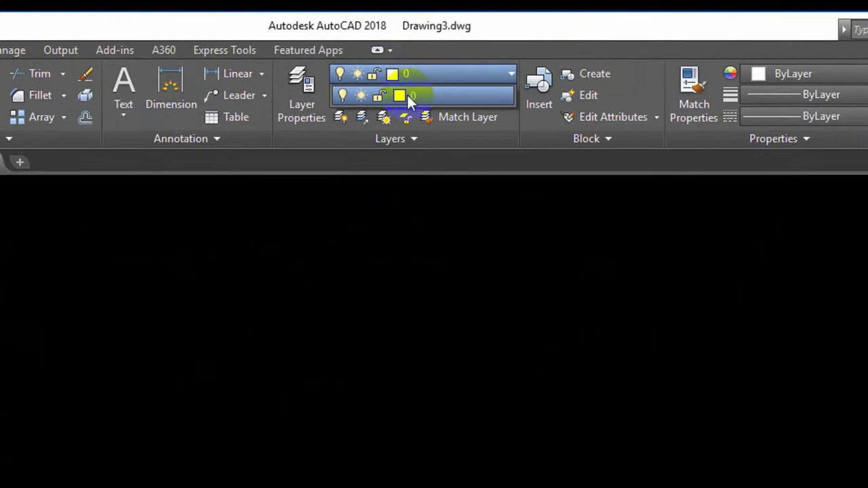
pyautogui.click(407, 95)
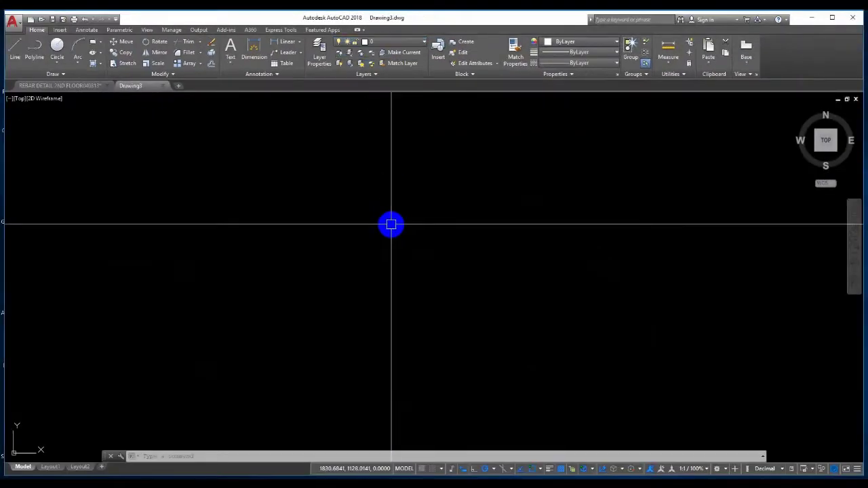
pyautogui.write('LA')
pyautogui.press('Return')
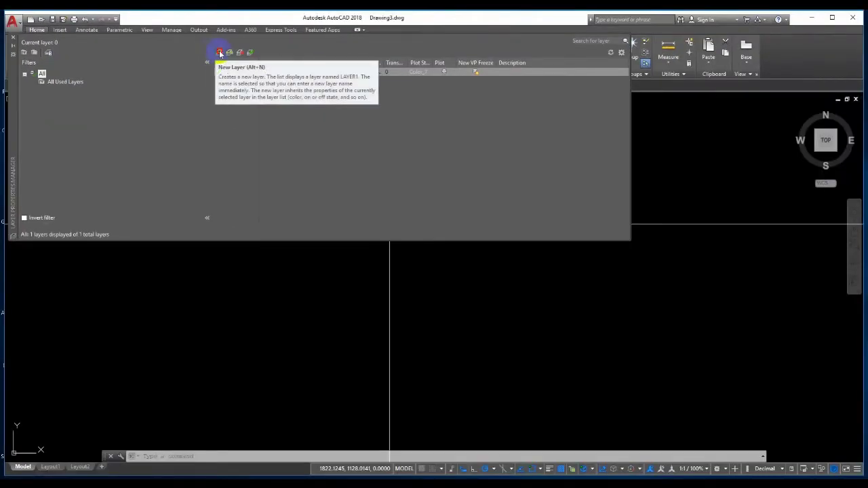
# Create Layer1 in colour 92, Layer2 in colour 232 and Layer3 in yellow, then close the manager
pyautogui.click(219, 53)
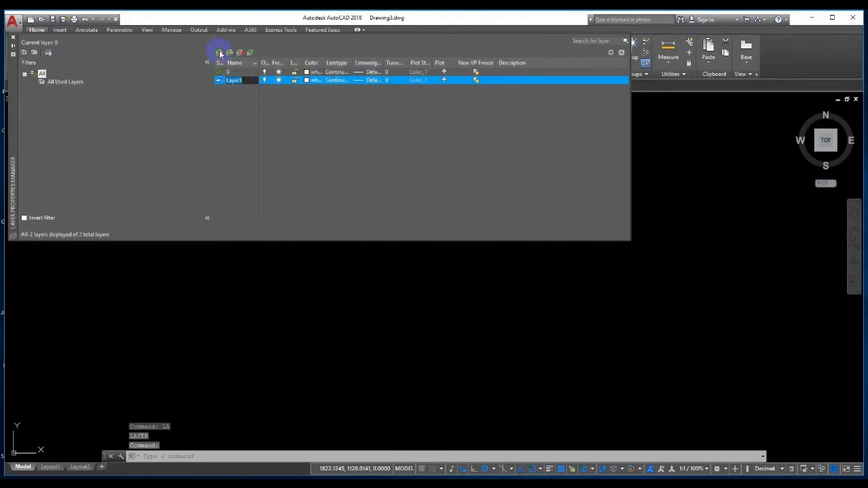
pyautogui.click(308, 81)
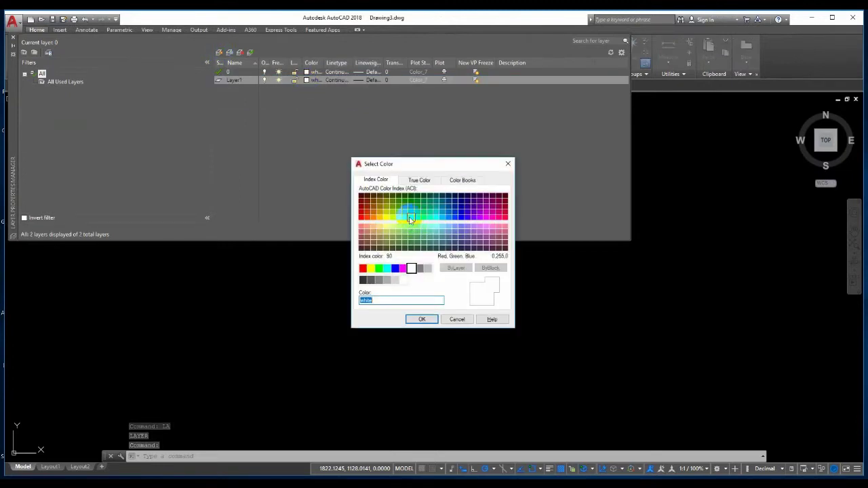
pyautogui.click(431, 324)
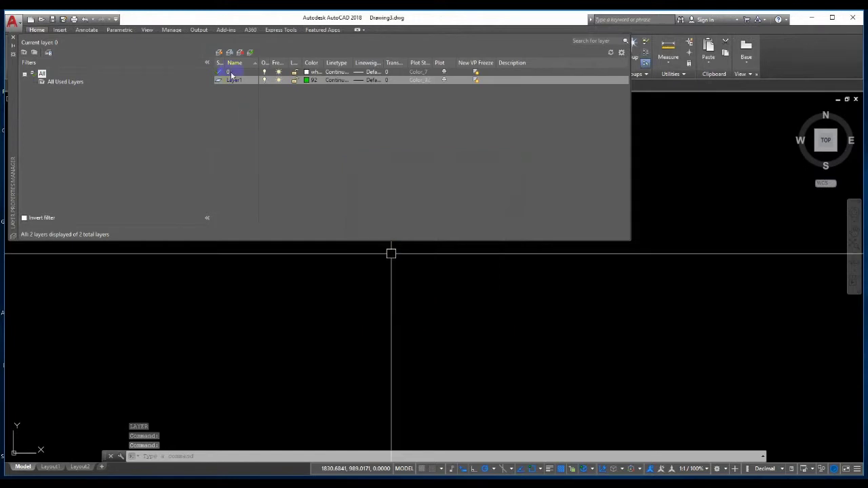
pyautogui.click(219, 52)
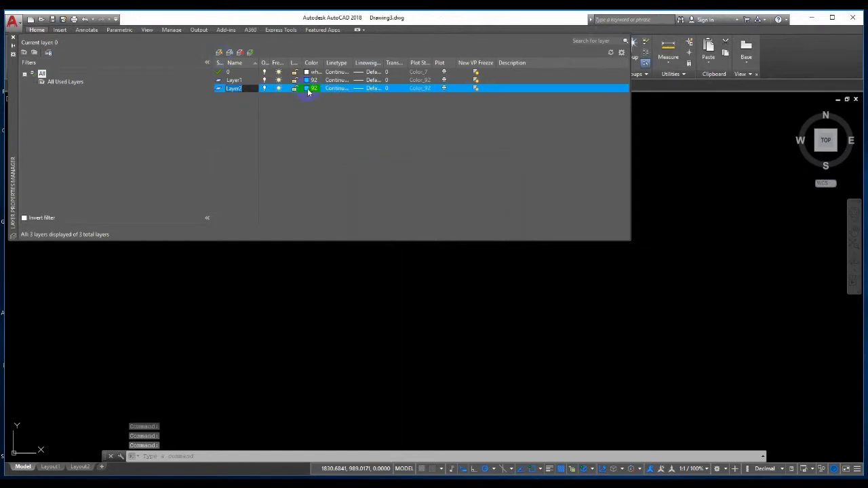
pyautogui.click(308, 90)
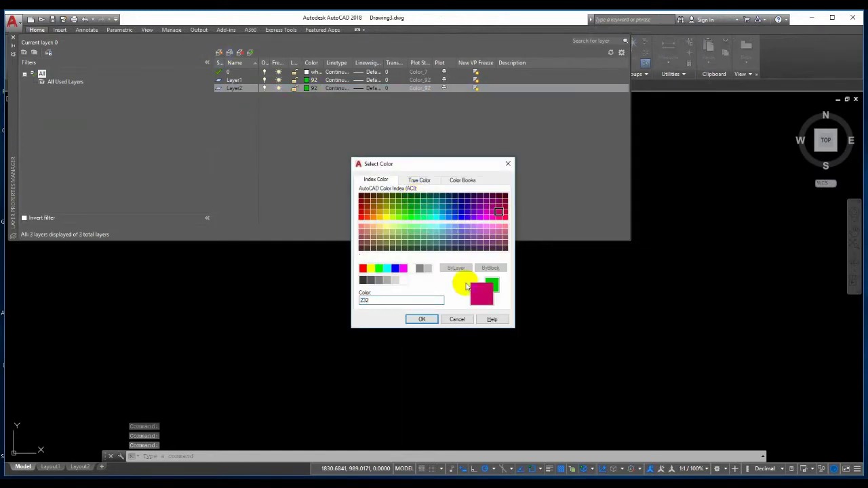
pyautogui.click(431, 323)
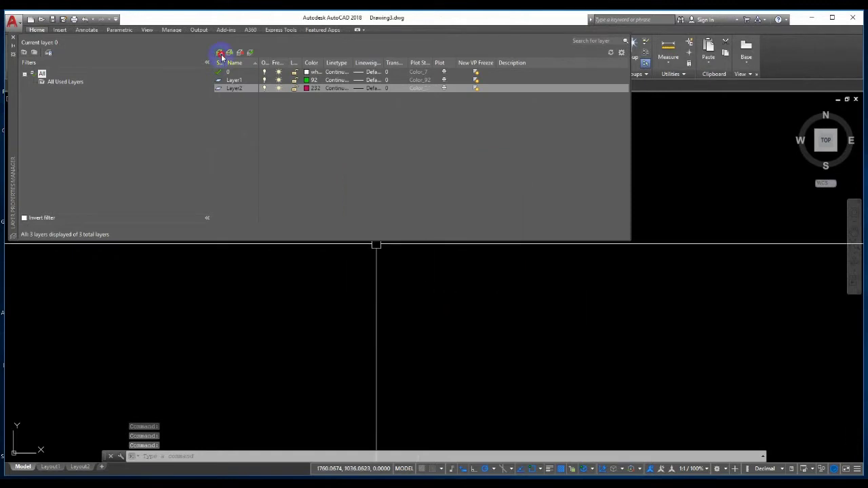
pyautogui.click(219, 53)
pyautogui.click(306, 96)
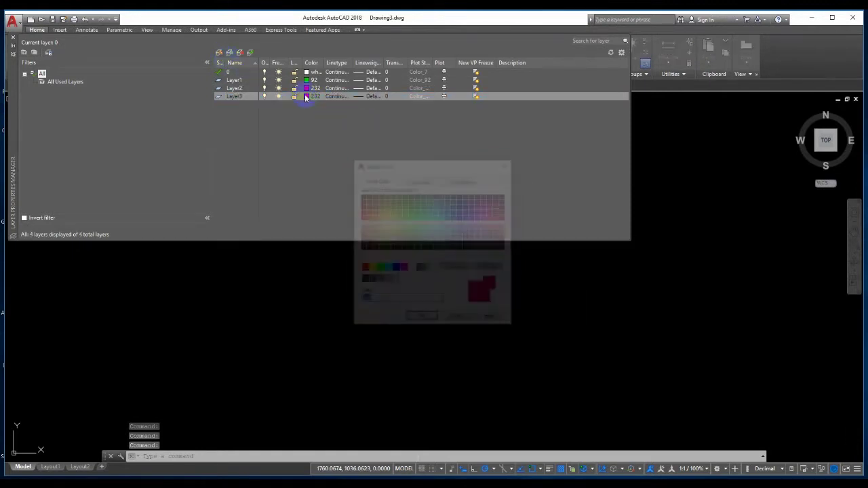
pyautogui.write('yellow')
pyautogui.click(423, 318)
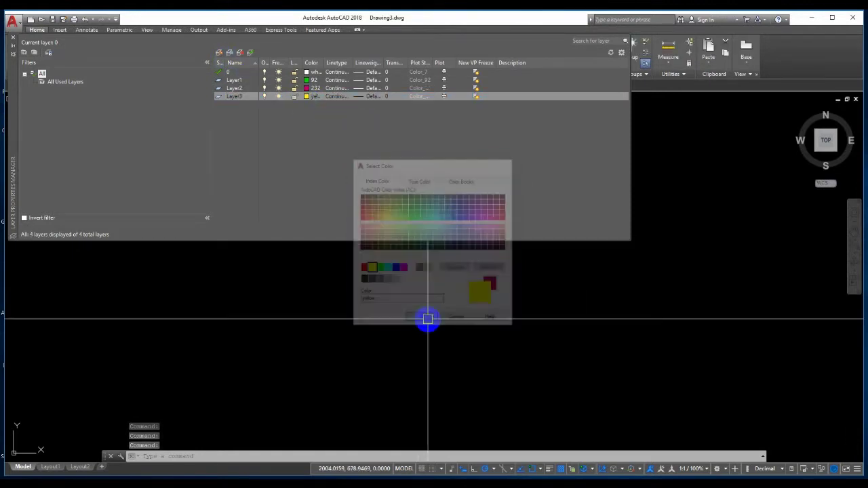
pyautogui.click(14, 38)
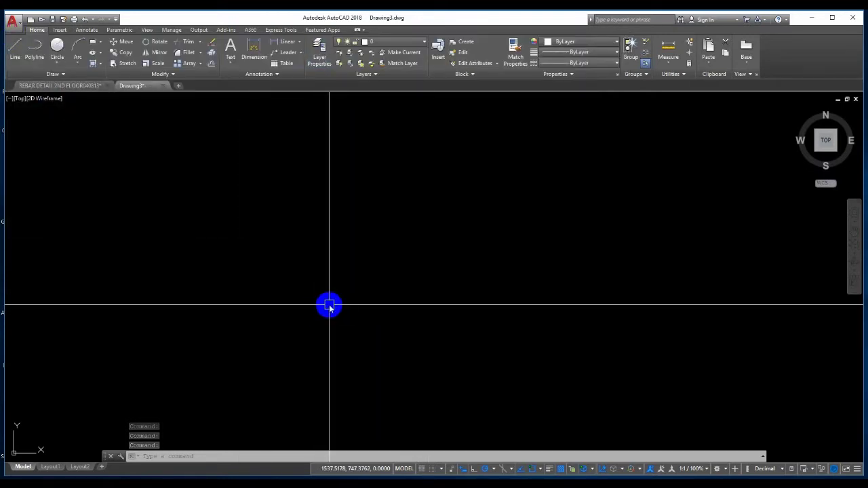
# Draw a closed eight-segment L-shaped outline with the LINE command
pyautogui.press('l')
pyautogui.press('Return')
pyautogui.click(318, 320)
pyautogui.click(318, 253)
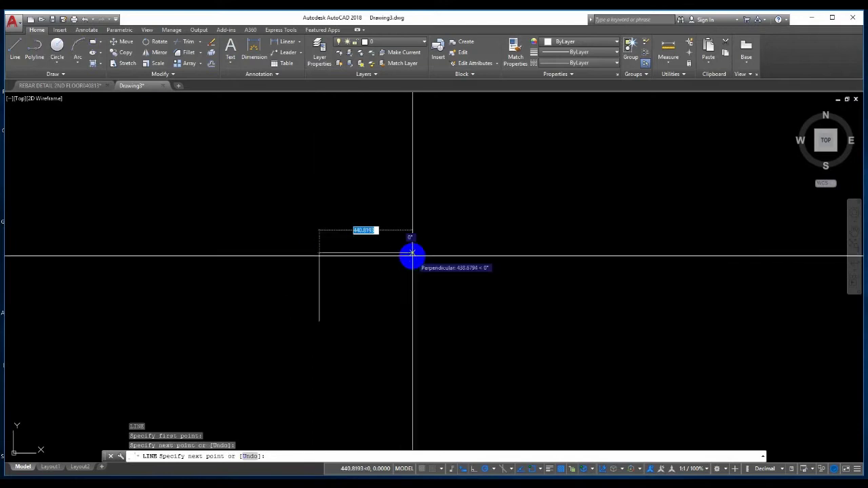
pyautogui.click(412, 253)
pyautogui.click(412, 291)
pyautogui.click(387, 291)
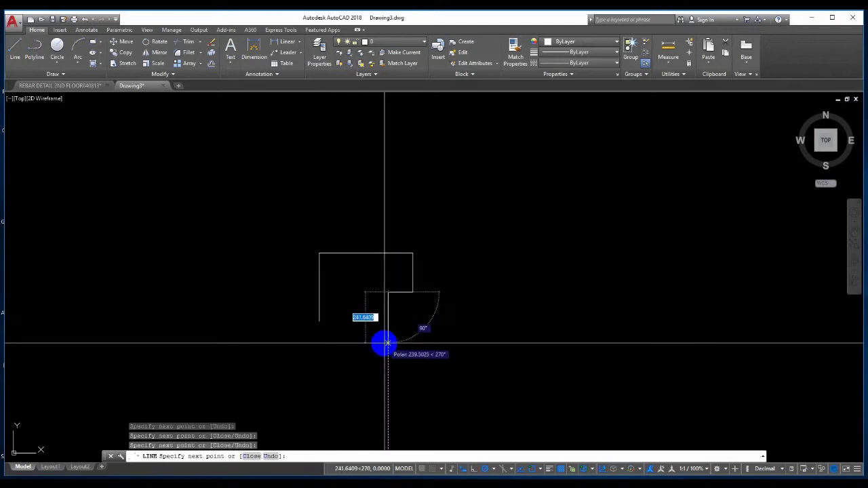
pyautogui.click(387, 343)
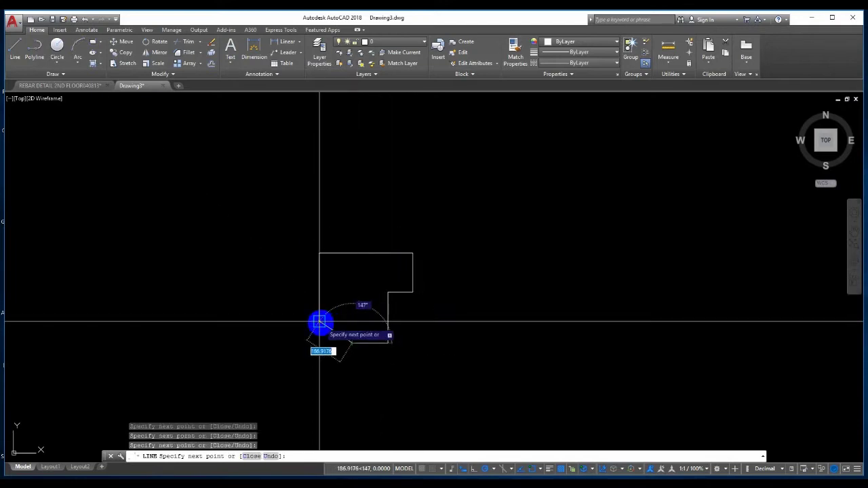
pyautogui.click(352, 343)
pyautogui.click(352, 321)
pyautogui.click(320, 321)
pyautogui.press('Escape')
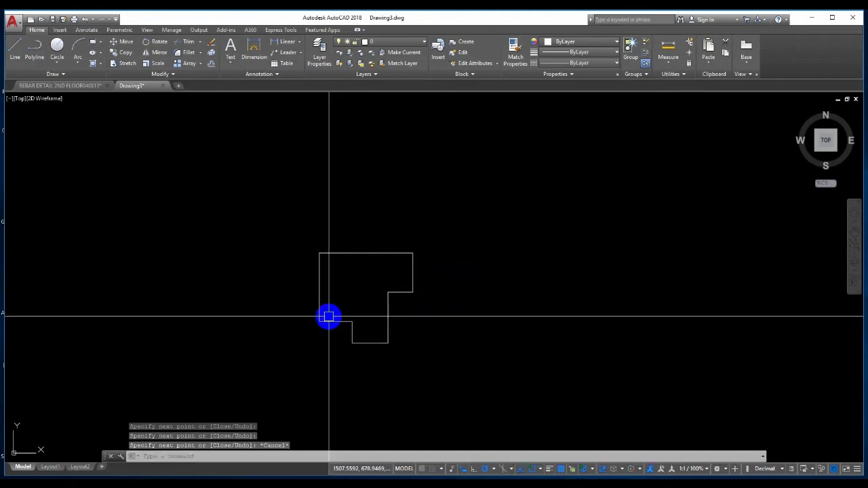
# Copy the L-shaped outline and place the copy to its right
pyautogui.click(511, 362)
pyautogui.click(302, 217)
pyautogui.write('C')
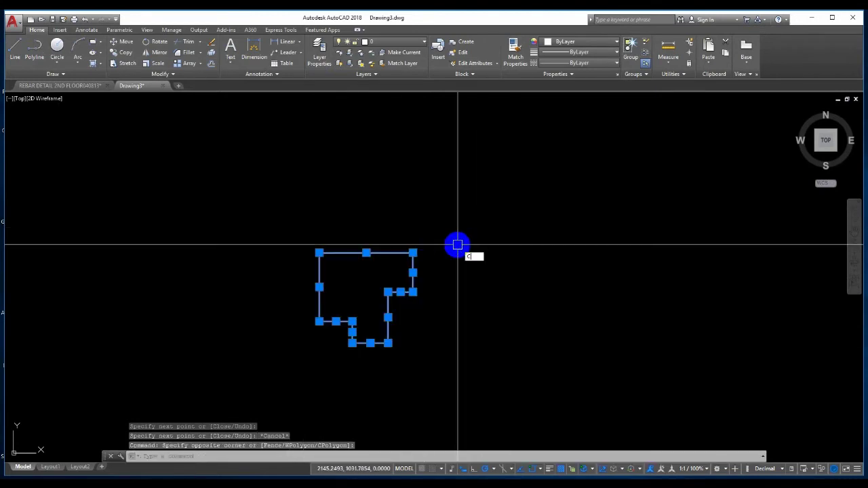
pyautogui.write('o')
pyautogui.press('Return')
pyautogui.click(458, 244)
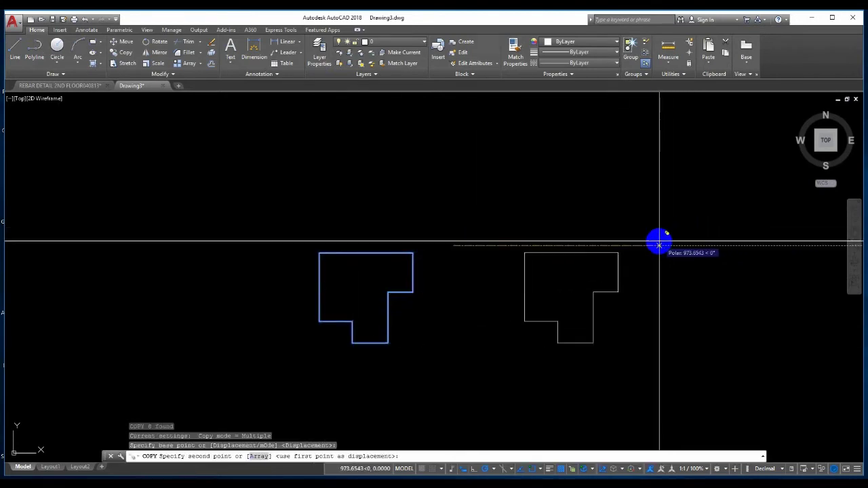
pyautogui.click(659, 243)
pyautogui.press('Escape')
# Window-select both the left and right L-shaped outlines
pyautogui.scroll(-3, 522, 236)
pyautogui.scroll(-2, 490, 271)
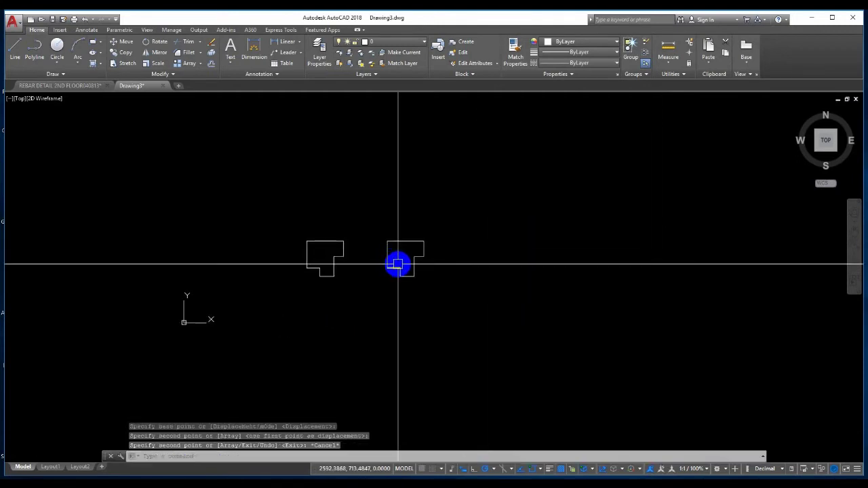
pyautogui.scroll(4, 372, 242)
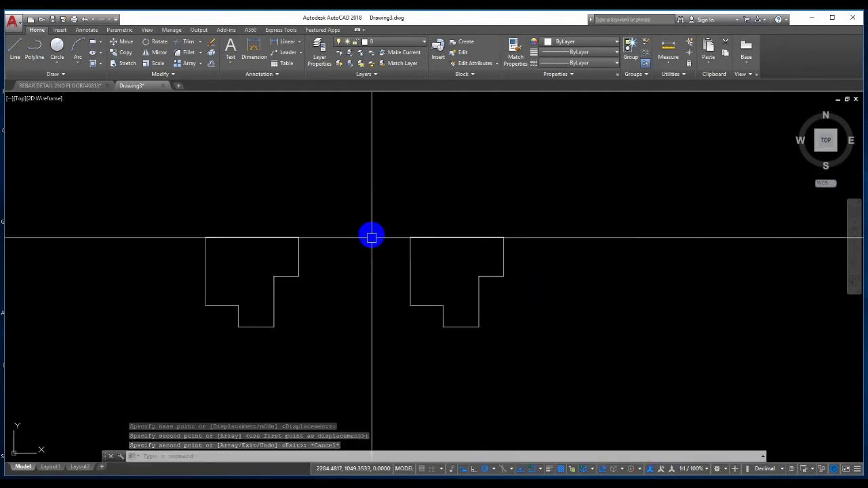
pyautogui.scroll(2, 428, 213)
pyautogui.scroll(-4, 467, 248)
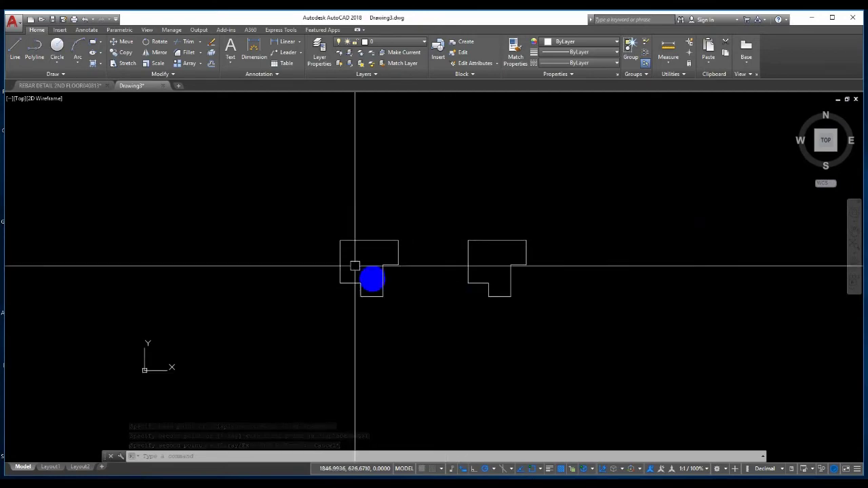
pyautogui.click(296, 207)
pyautogui.click(494, 359)
pyautogui.click(260, 149)
pyautogui.click(599, 367)
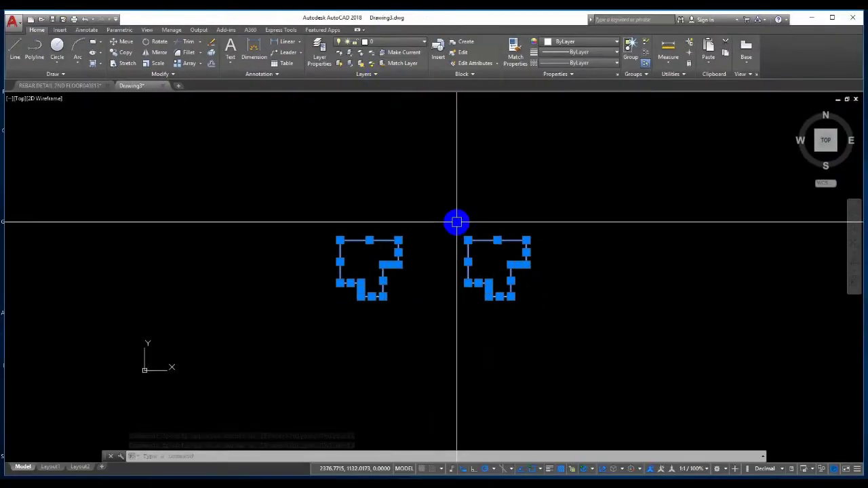
pyautogui.press('Escape')
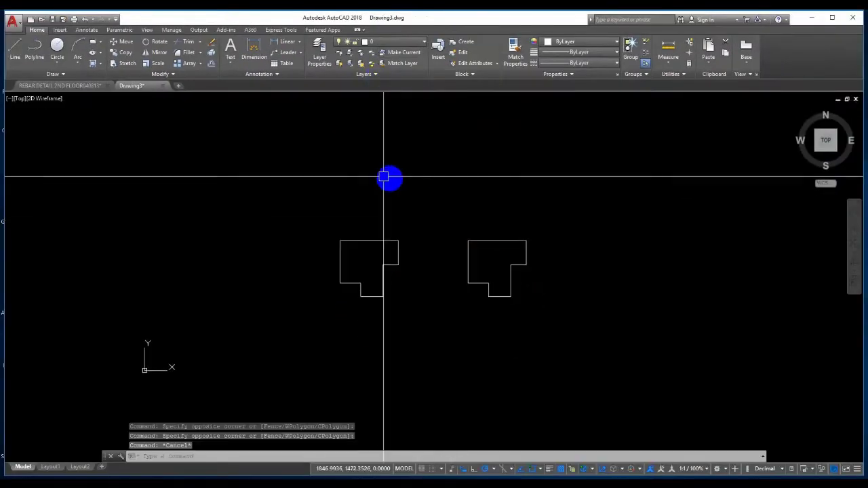
pyautogui.moveTo(285, 163); pyautogui.dragTo(429, 344)
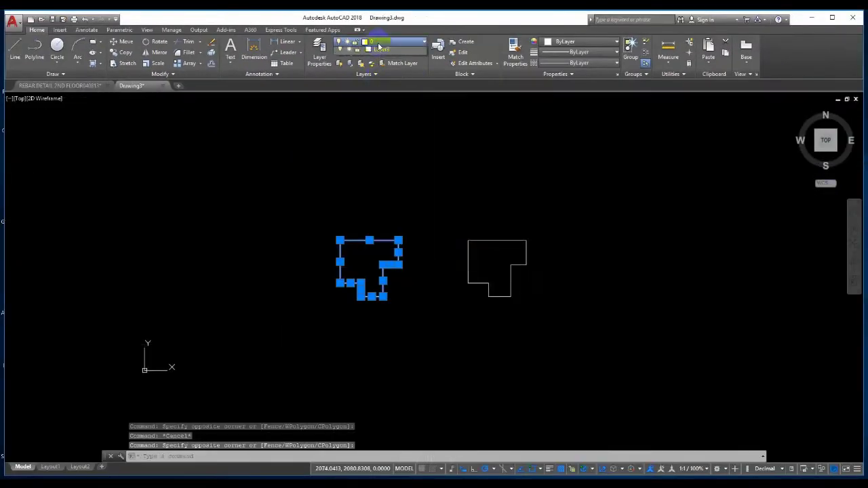
pyautogui.click(380, 42)
pyautogui.click(377, 61)
pyautogui.click(425, 215)
pyautogui.click(570, 333)
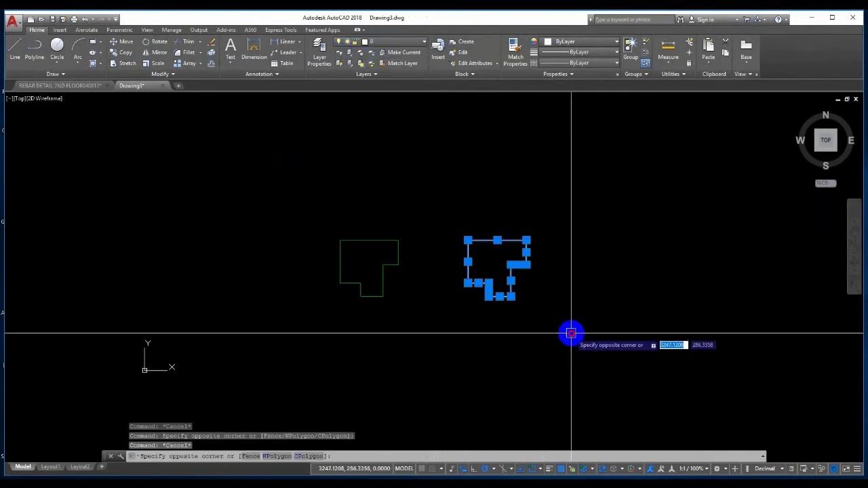
pyautogui.click(390, 42)
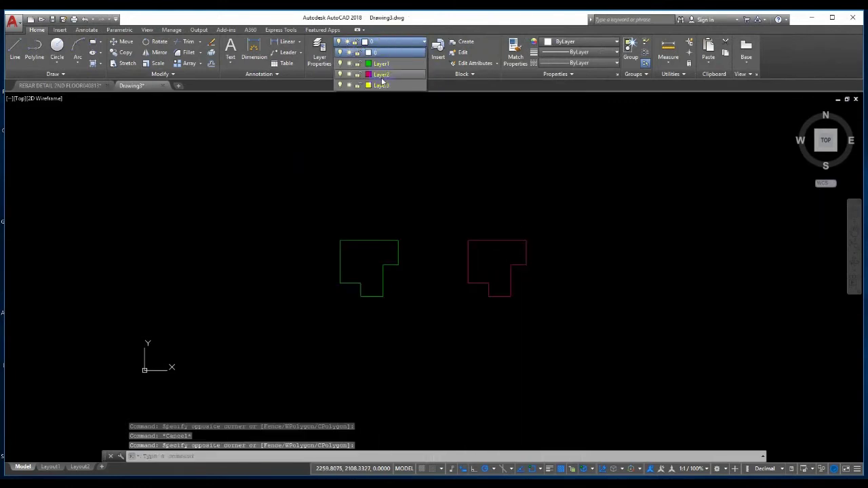
pyautogui.click(381, 75)
pyautogui.press('Escape')
pyautogui.click(442, 209)
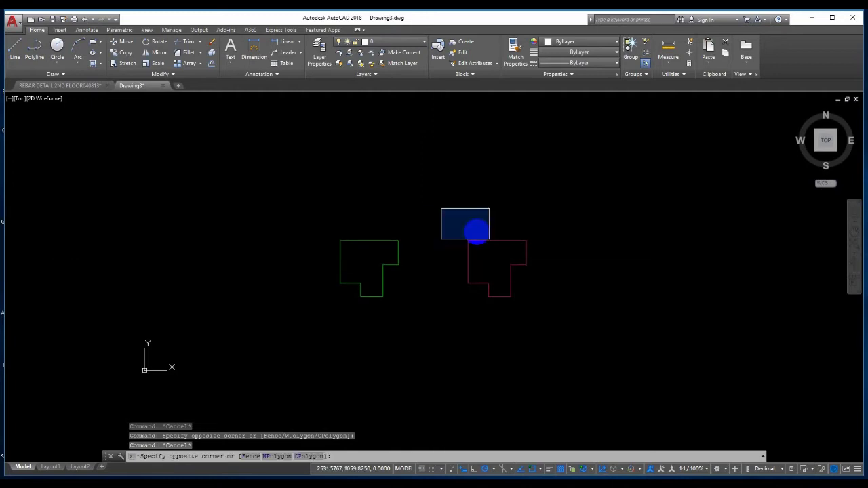
pyautogui.click(631, 368)
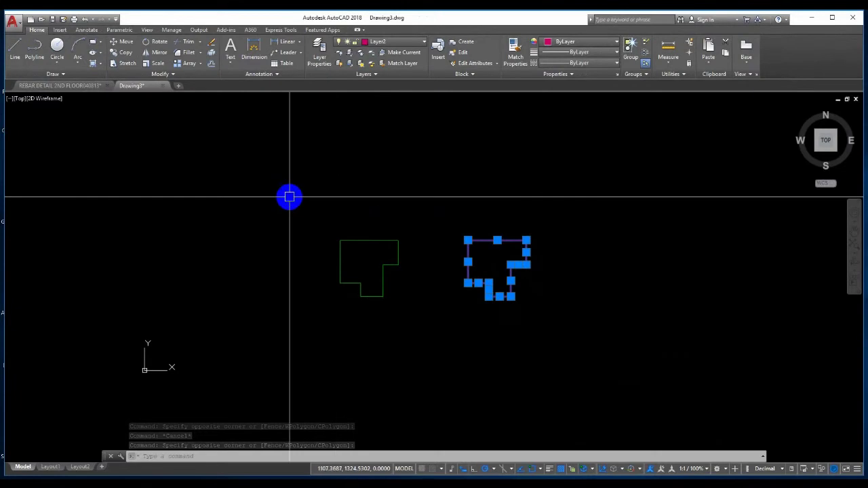
pyautogui.press('Escape')
pyautogui.click(290, 197)
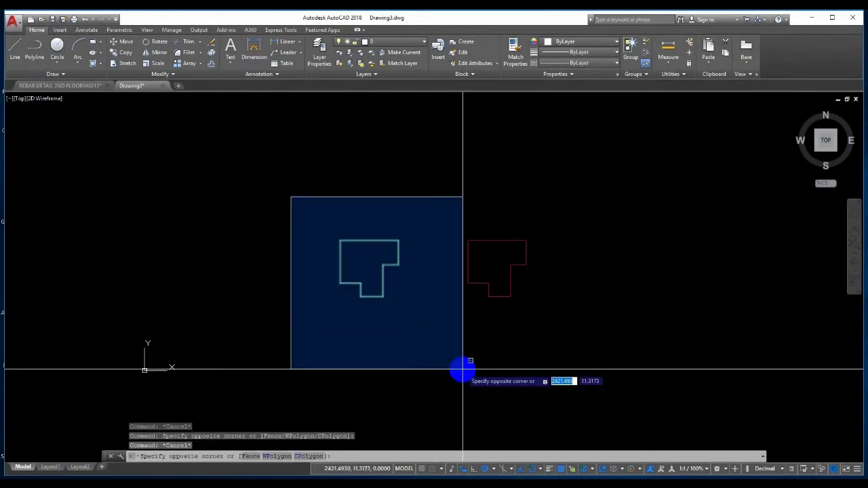
pyautogui.click(461, 368)
pyautogui.press('Escape')
pyautogui.click(320, 148)
pyautogui.click(425, 331)
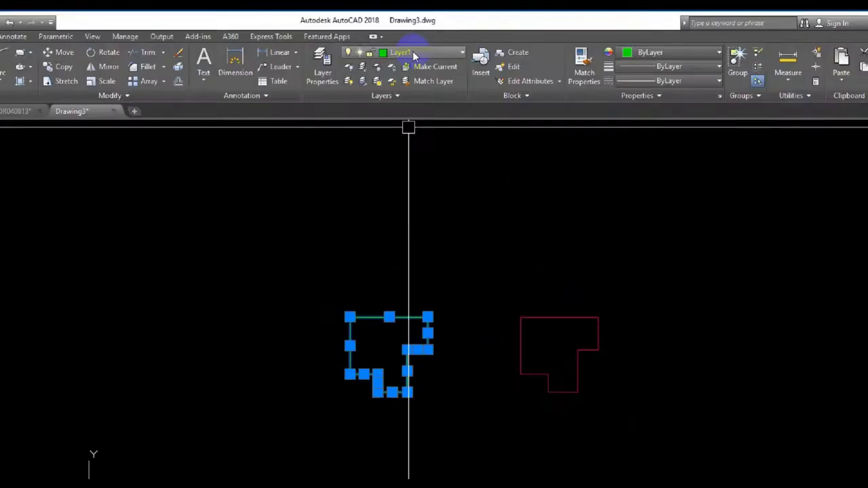
pyautogui.press('Escape')
pyautogui.click(306, 190)
# Copy the green L-shape and paste it as a block above the original
pyautogui.click(421, 327)
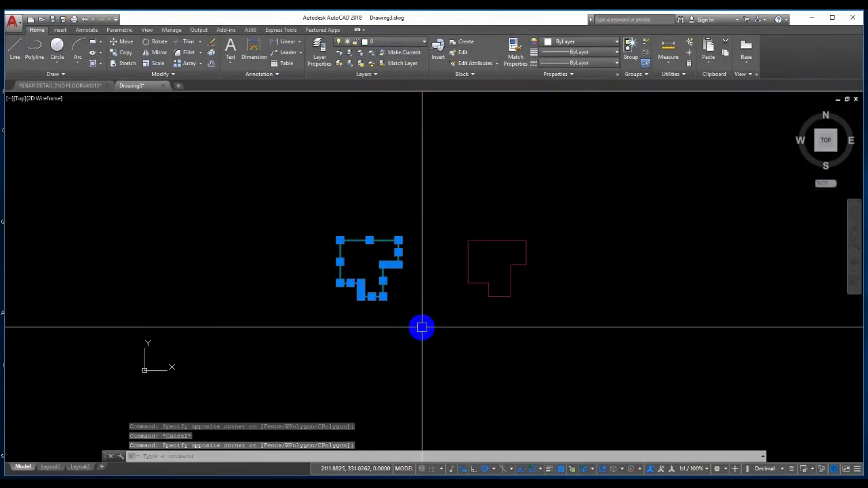
pyautogui.hotkey('ctrl', 'c')
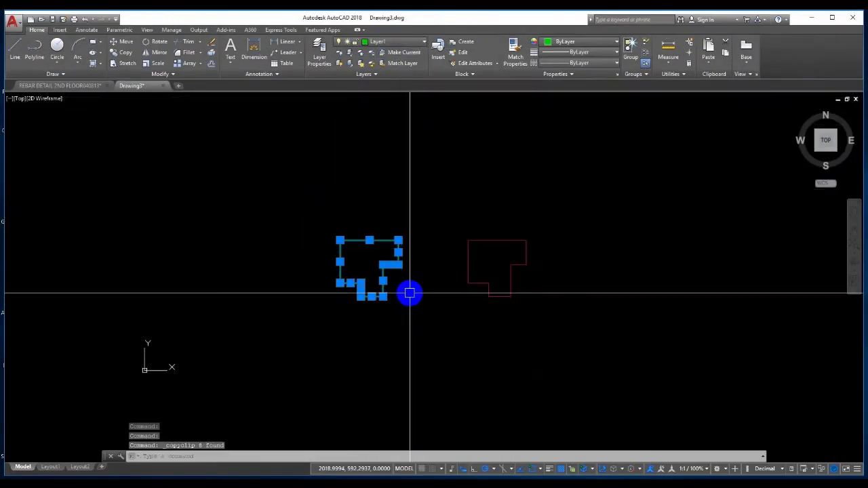
pyautogui.hotkey('ctrl', 'shift', 'v')
pyautogui.click(408, 201)
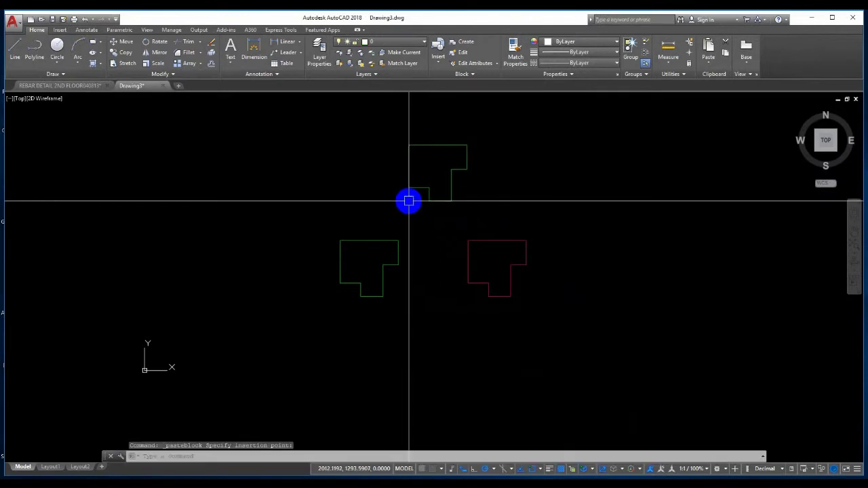
# Select the pasted top block and open its Edit Block Definition dialog
pyautogui.click(308, 214)
pyautogui.click(413, 345)
pyautogui.press('Escape')
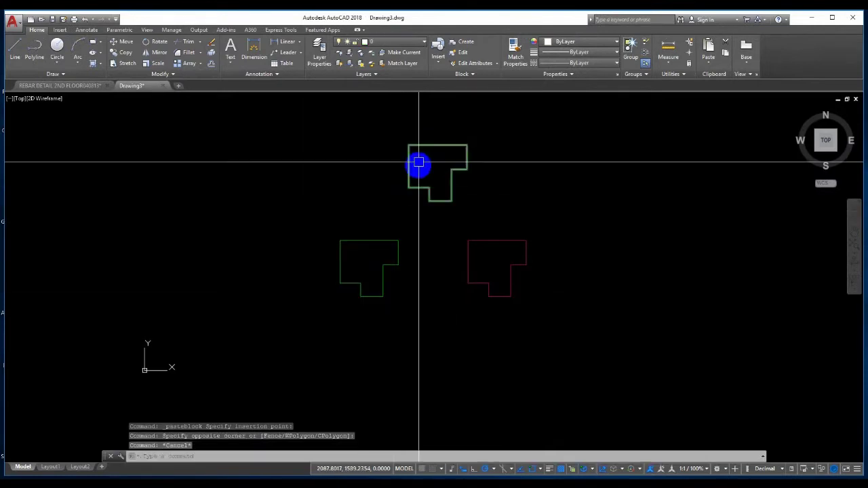
pyautogui.click(417, 178)
pyautogui.click(398, 190)
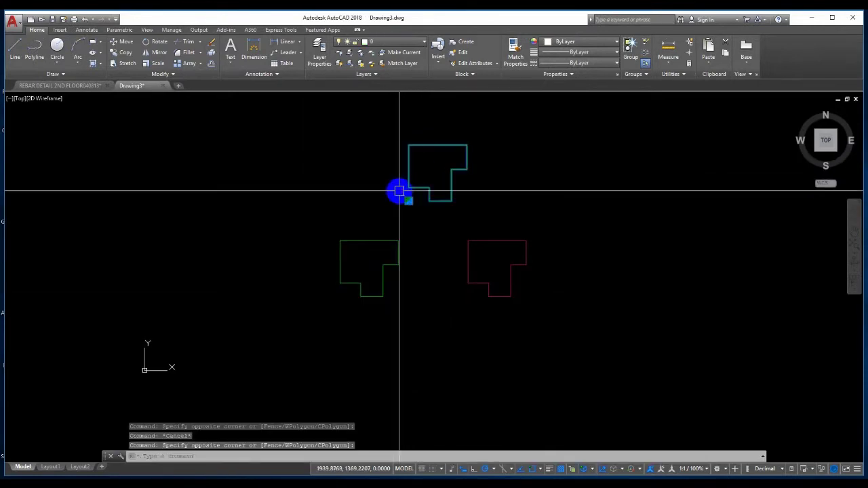
pyautogui.doubleClick(440, 201)
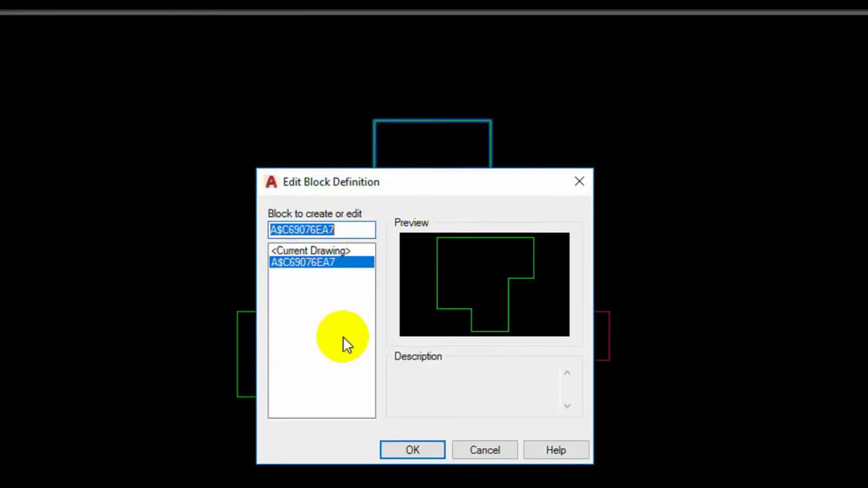
# Enter the Block Editor for the pasted block and select its L-shaped outline
pyautogui.click(412, 451)
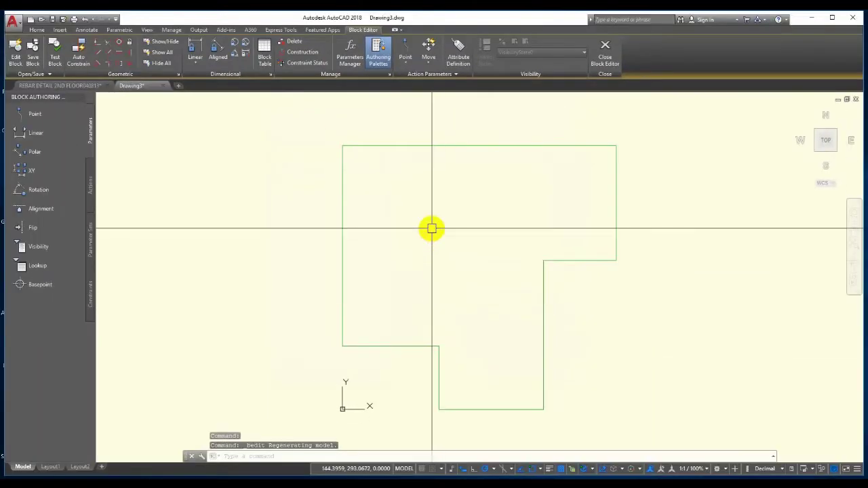
pyautogui.click(350, 146)
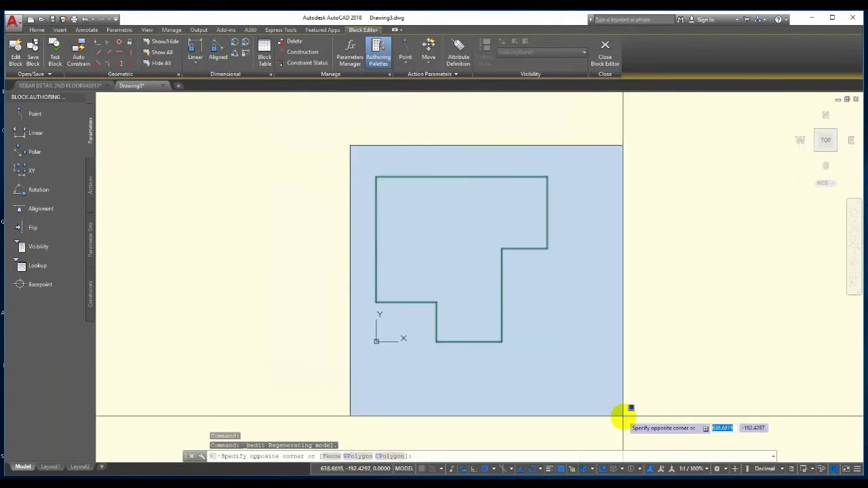
pyautogui.click(623, 415)
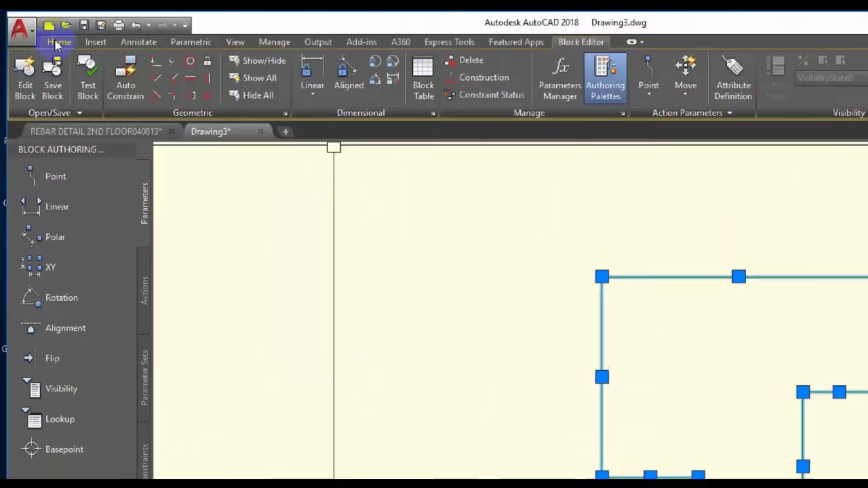
# Put the block's outline on layer 0 and close the Block Editor, saving changes
pyautogui.click(35, 31)
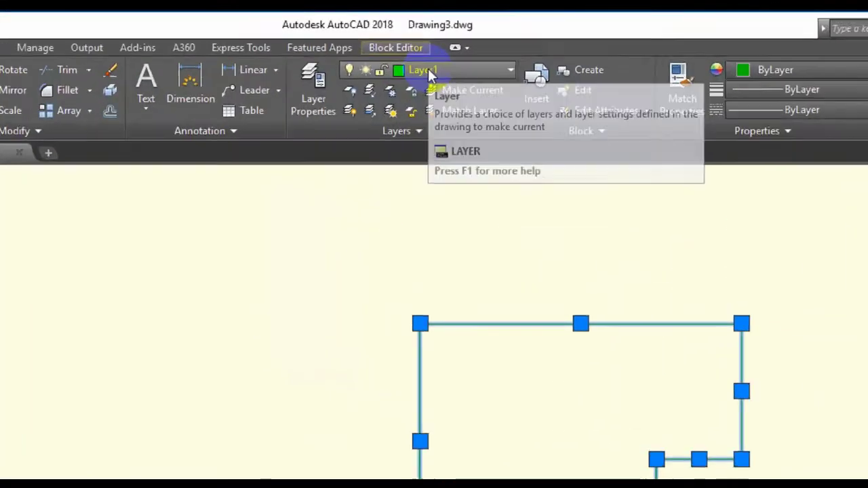
pyautogui.click(380, 42)
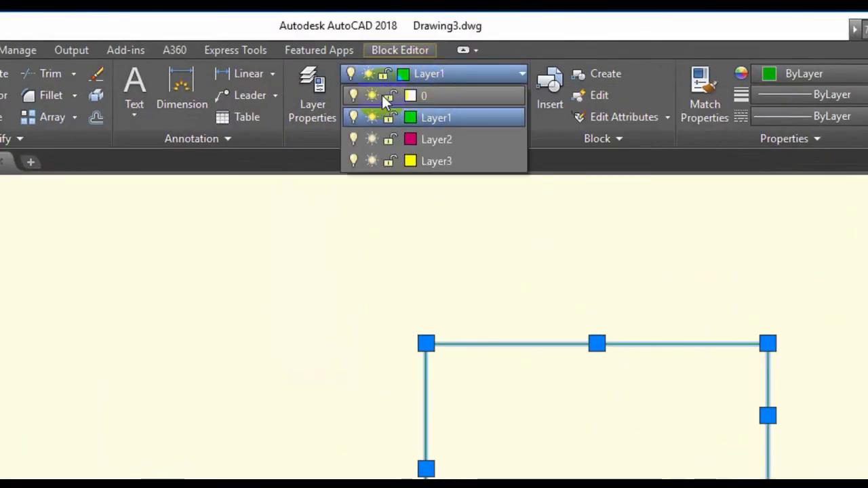
pyautogui.click(426, 96)
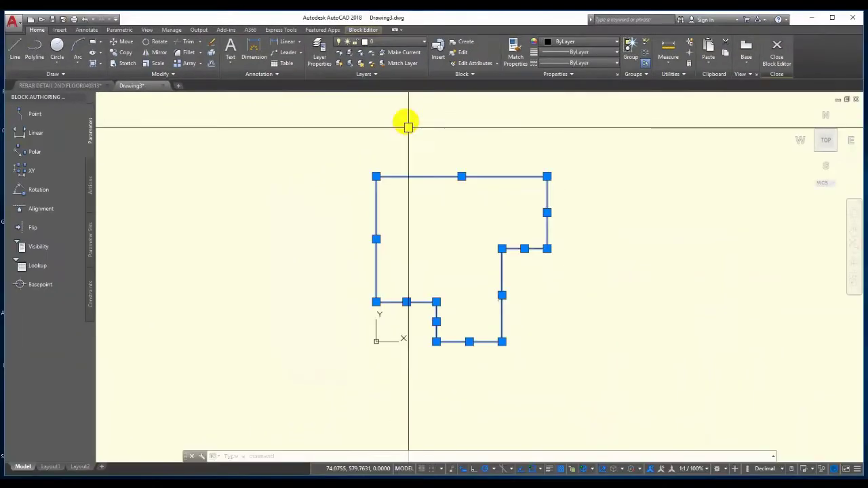
pyautogui.click(329, 126)
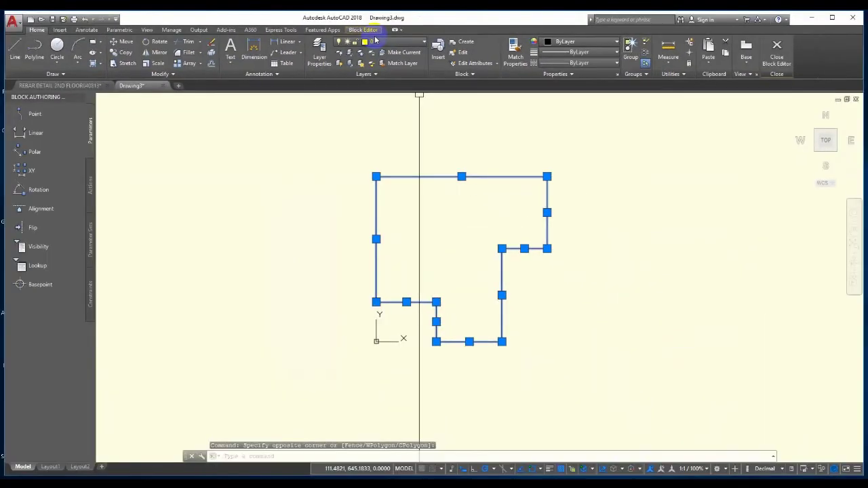
pyautogui.press('Escape')
pyautogui.scroll(-1, 576, 201)
pyautogui.scroll(-1, 562, 226)
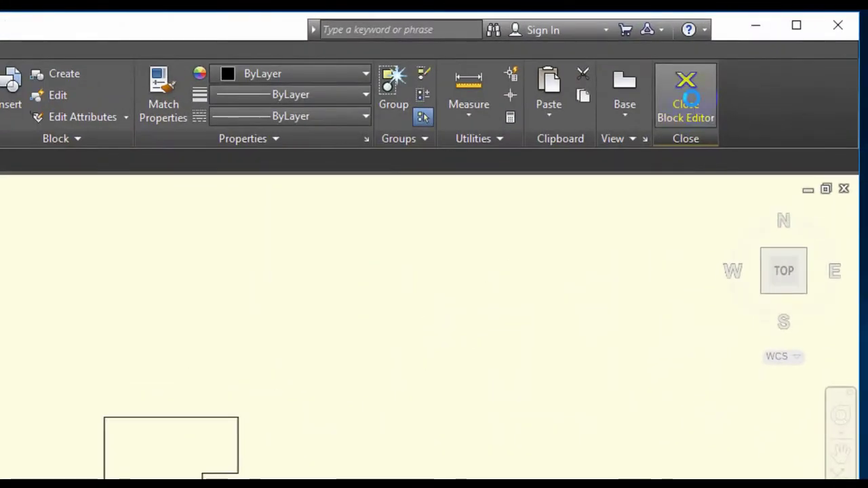
pyautogui.click(777, 56)
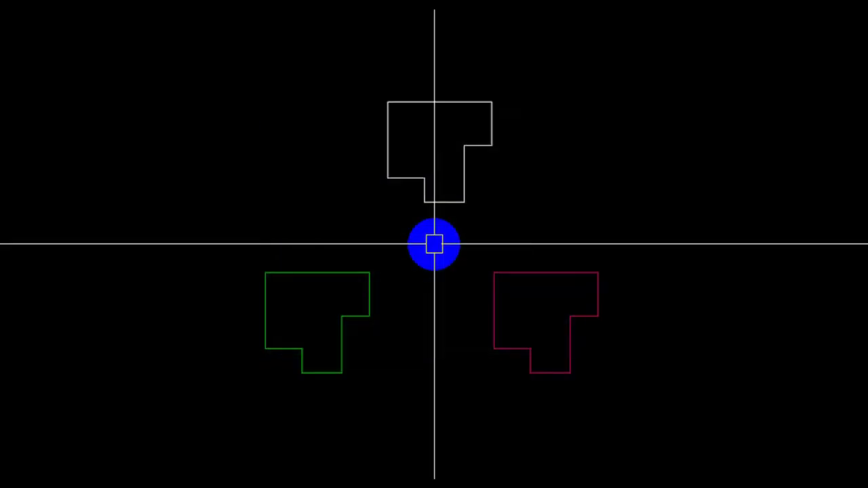
# Try assigning the top block to Layer3, Layer2 and Layer1 to compare its colour
pyautogui.click(463, 170)
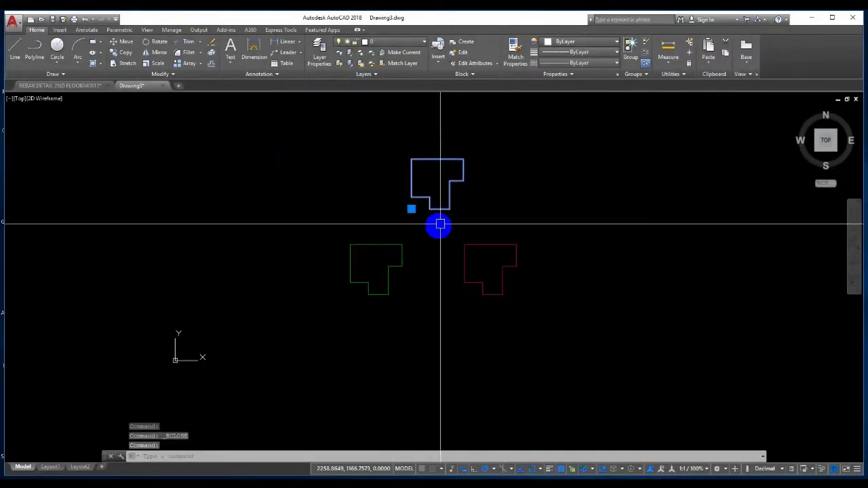
pyautogui.scroll(2, 451, 169)
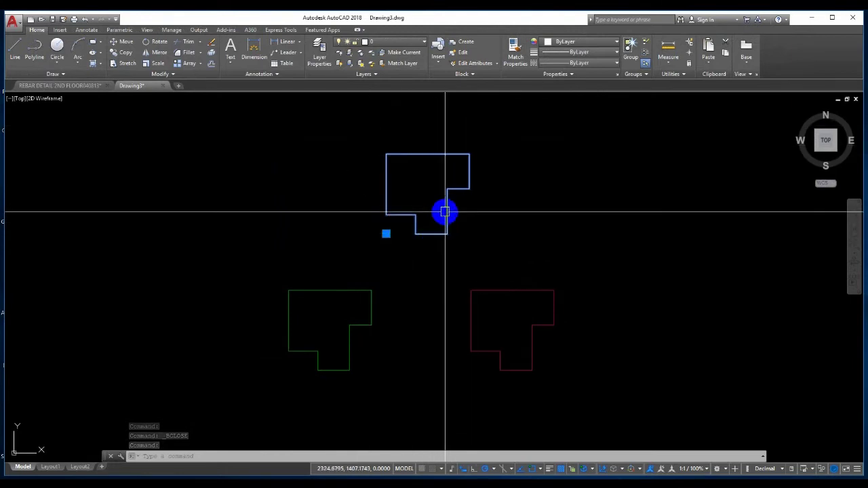
pyautogui.press('Escape')
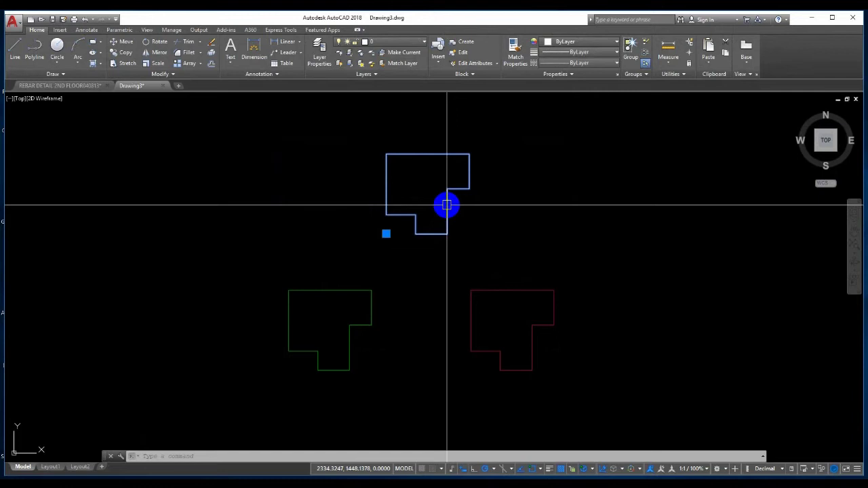
pyautogui.click(386, 43)
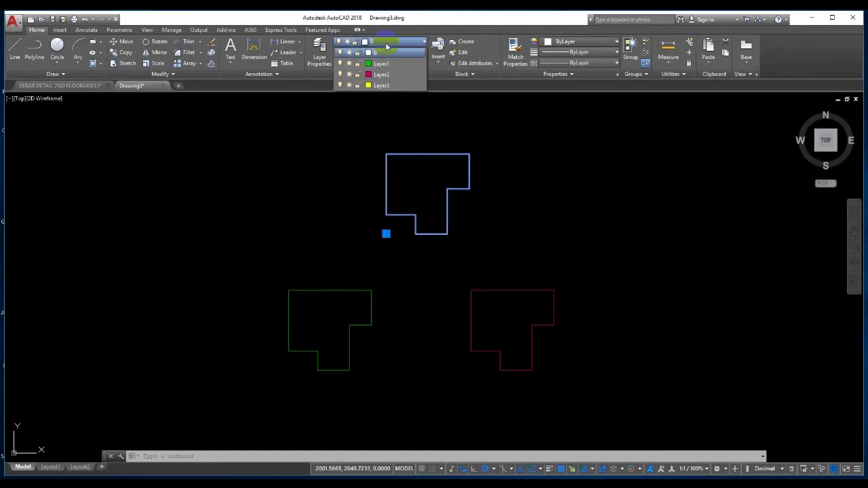
pyautogui.click(381, 84)
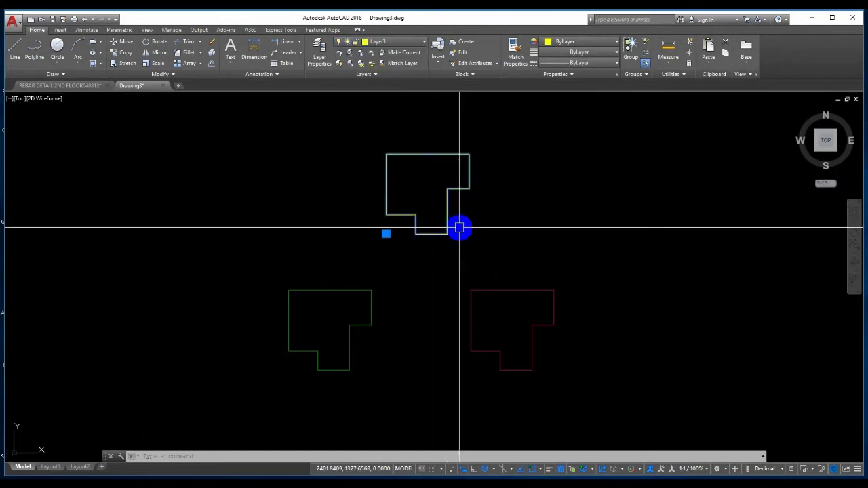
pyautogui.click(387, 43)
pyautogui.click(388, 74)
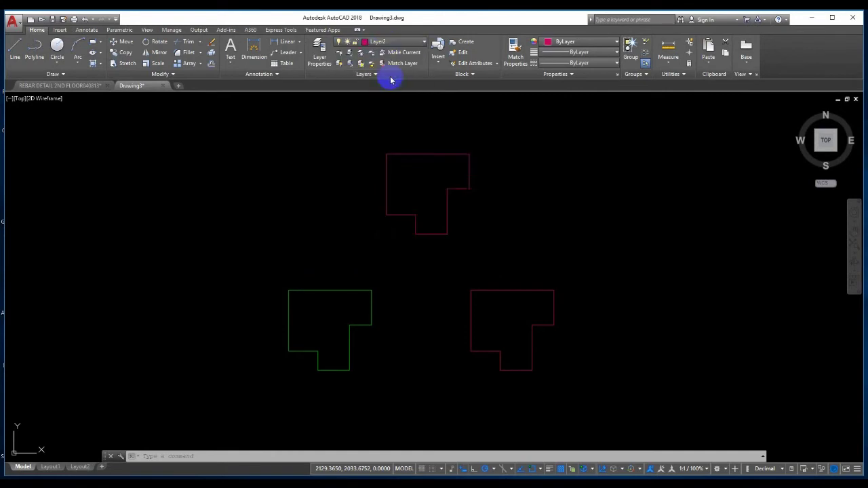
pyautogui.click(388, 43)
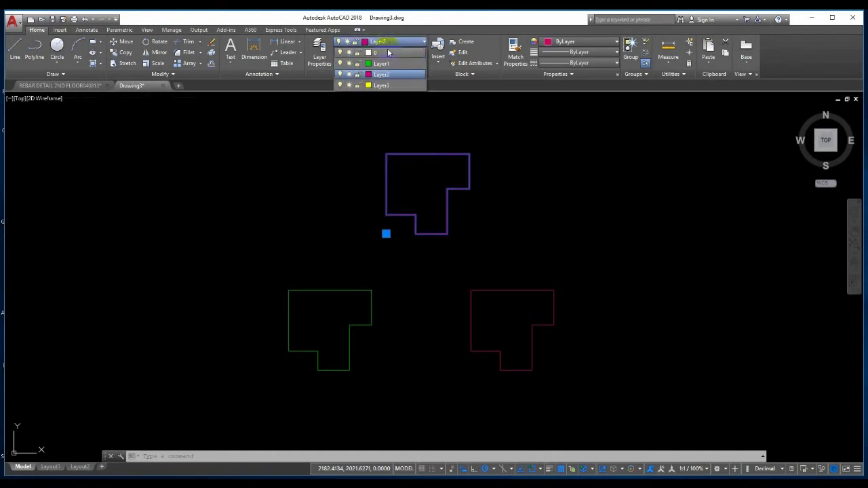
pyautogui.click(385, 65)
pyautogui.click(385, 66)
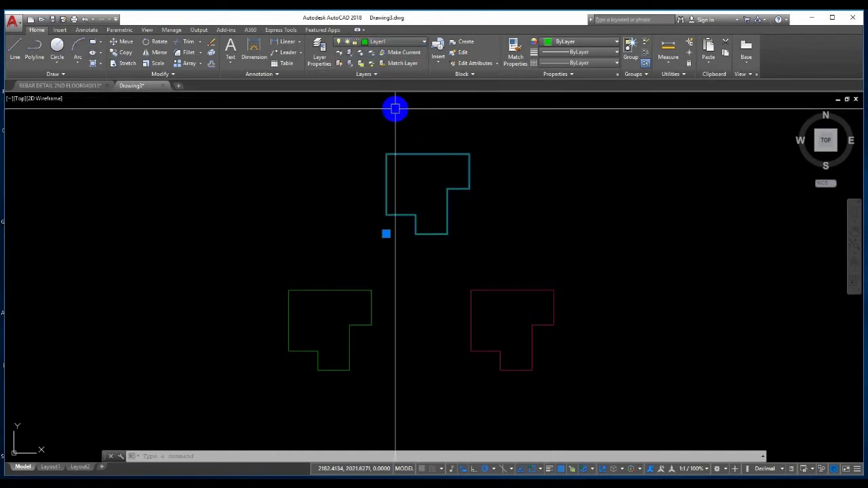
pyautogui.press('Escape')
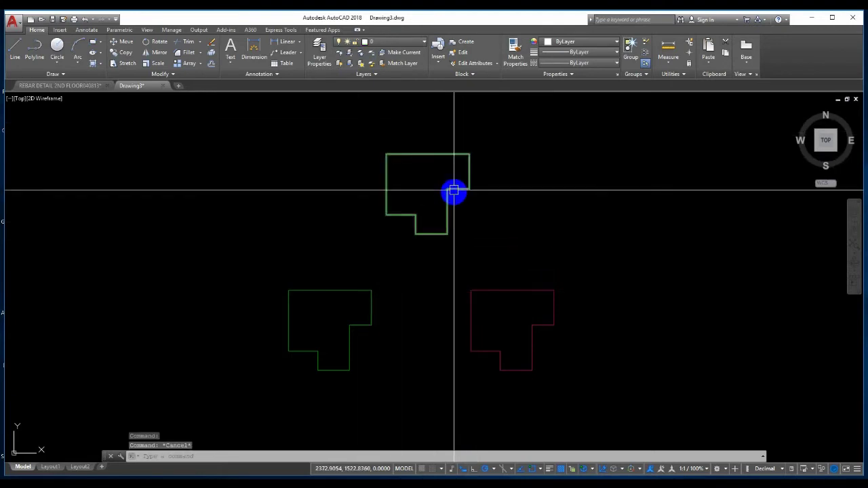
# Set the top block to Layer2 so it displays magenta
pyautogui.click(391, 43)
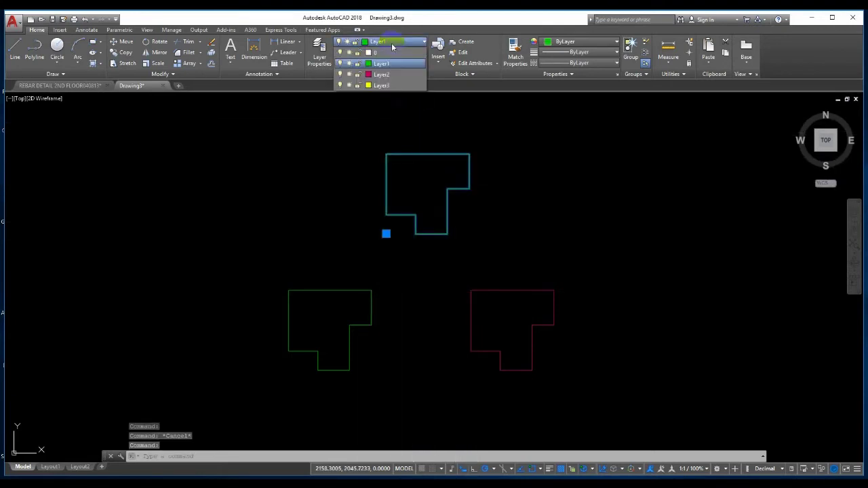
pyautogui.click(381, 74)
pyautogui.click(385, 75)
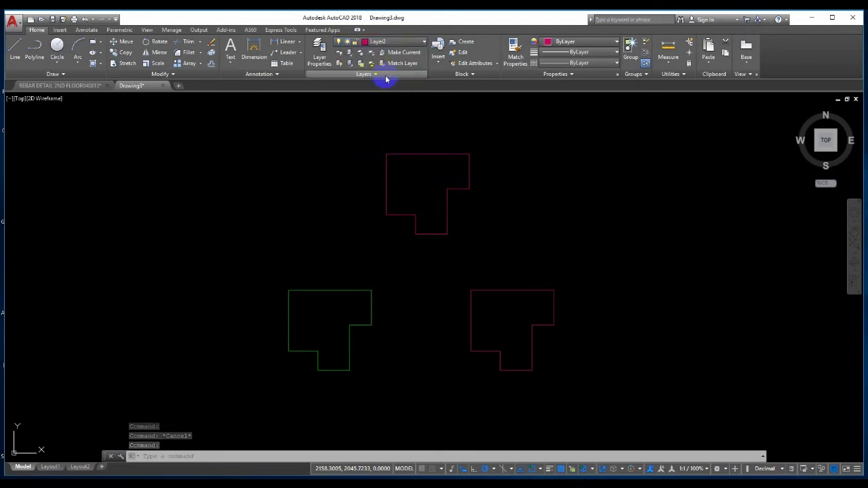
pyautogui.press('Escape')
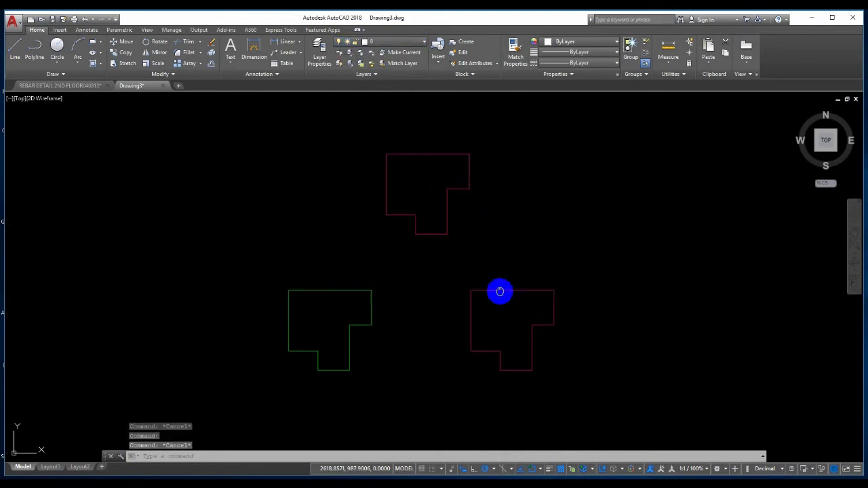
pyautogui.scroll(2, 427, 223)
pyautogui.scroll(-4, 422, 248)
pyautogui.click(394, 232)
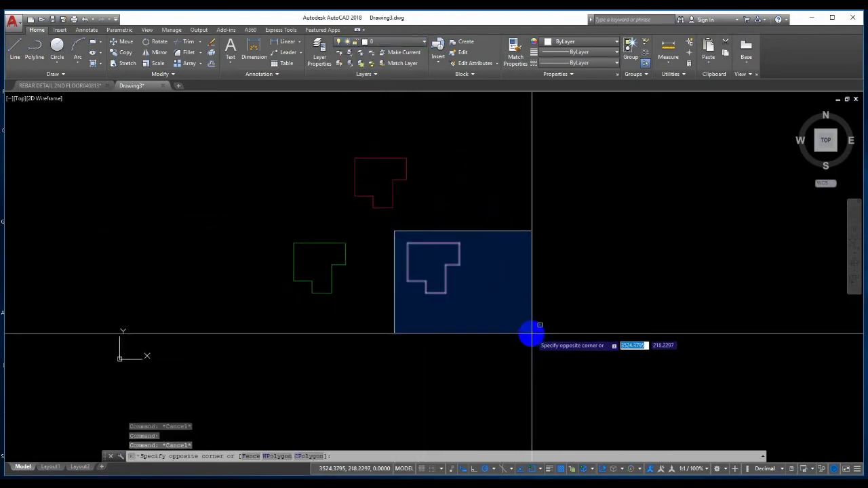
# Copy the lower-right red L-shape and paste it as a block to its right
pyautogui.click(470, 313)
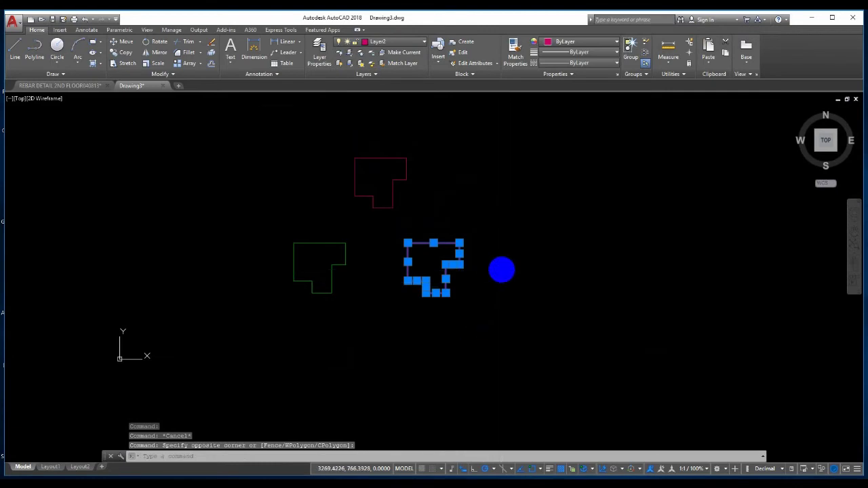
pyautogui.hotkey('ctrl', 'c')
pyautogui.hotkey('ctrl', 'shift', 'v')
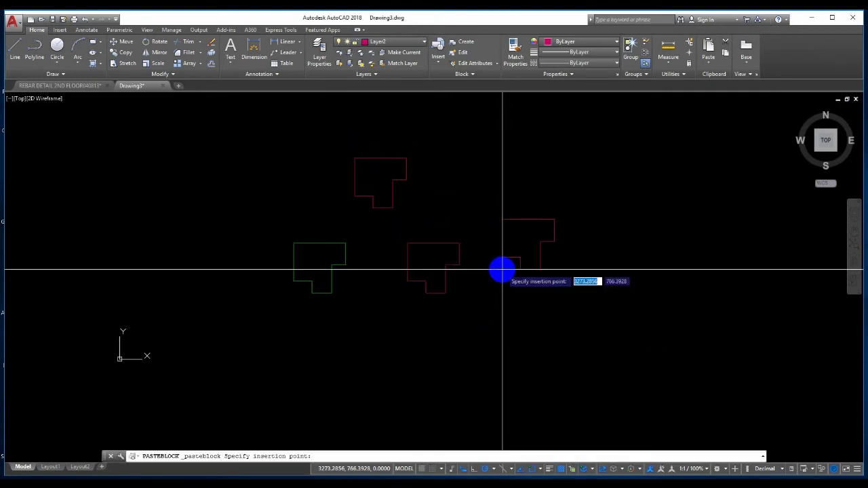
pyautogui.click(501, 270)
# Edit the new block in the Block Editor, select its lines, and close saving changes
pyautogui.doubleClick(512, 261)
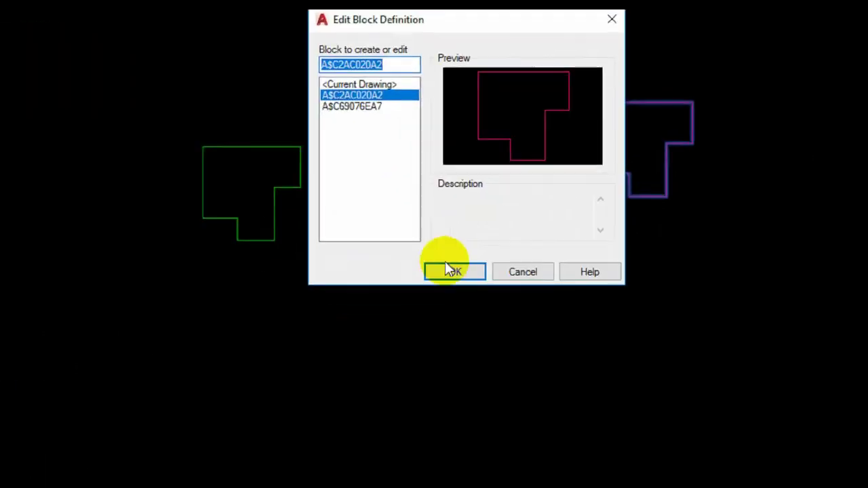
pyautogui.click(427, 309)
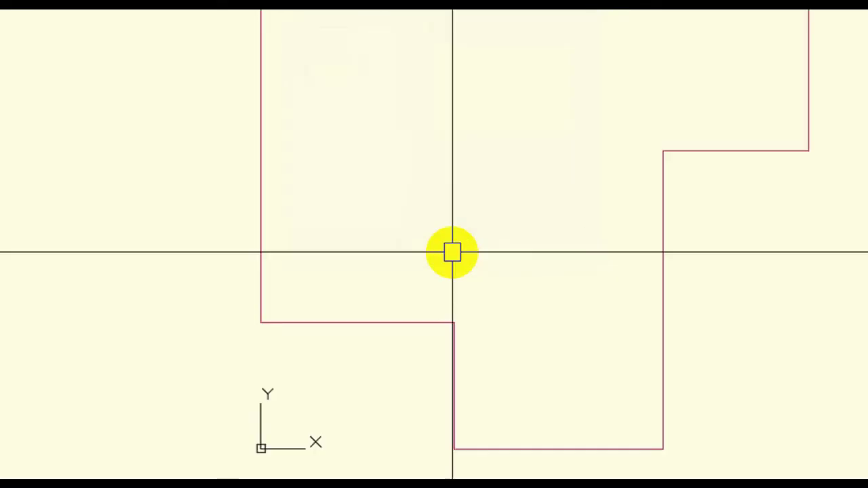
pyautogui.click(335, 119)
pyautogui.scroll(-3, 334, 118)
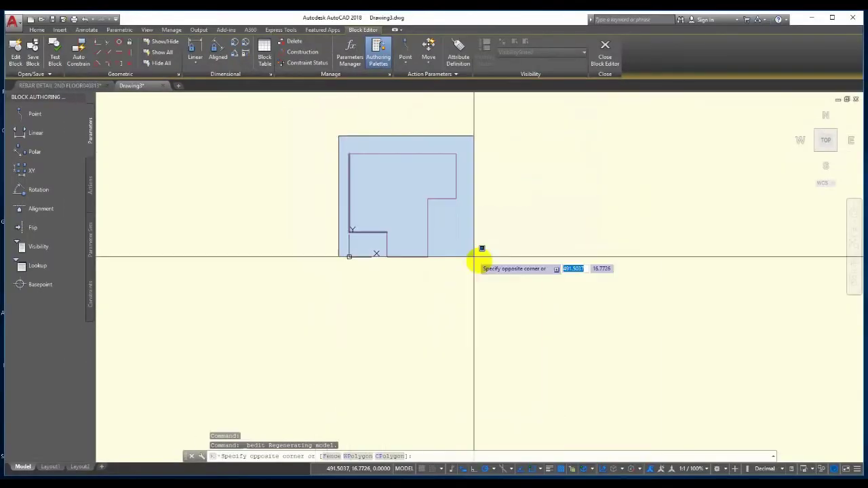
pyautogui.click(523, 293)
pyautogui.click(264, 47)
pyautogui.click(35, 32)
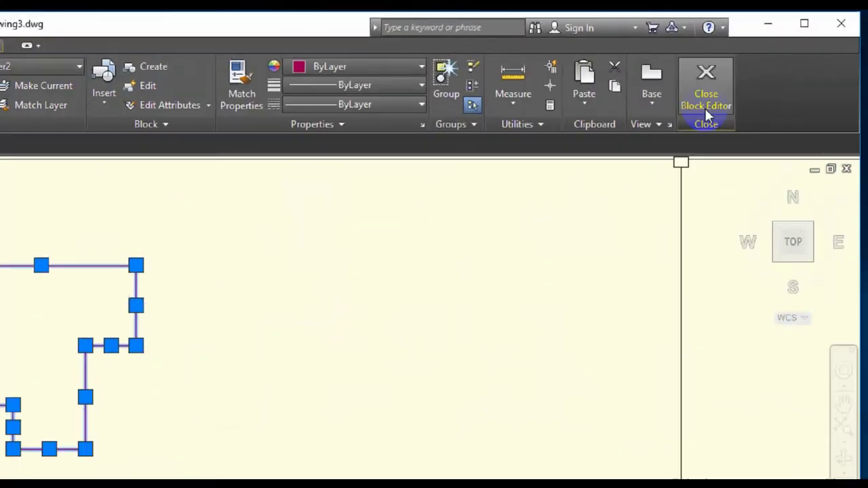
pyautogui.click(779, 54)
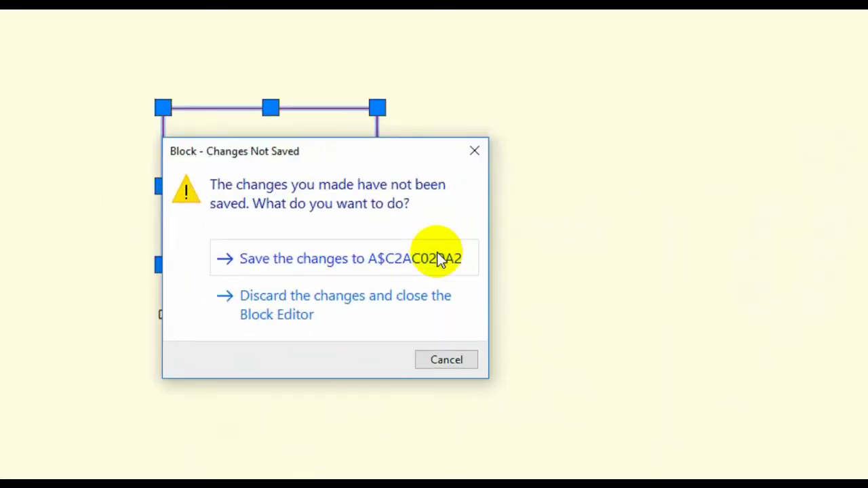
pyautogui.click(437, 256)
# Dismiss the Edit Block Definition dialog and pick Layer3 from the layer list
pyautogui.doubleClick(503, 226)
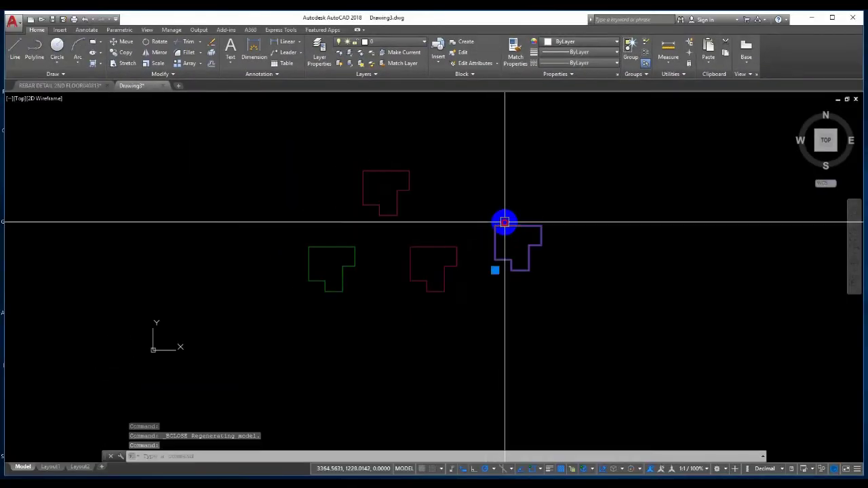
pyautogui.click(463, 309)
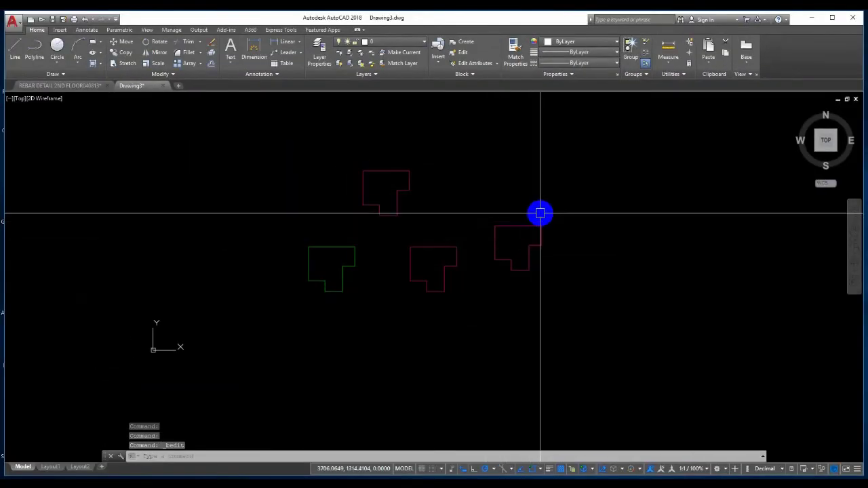
pyautogui.click(394, 42)
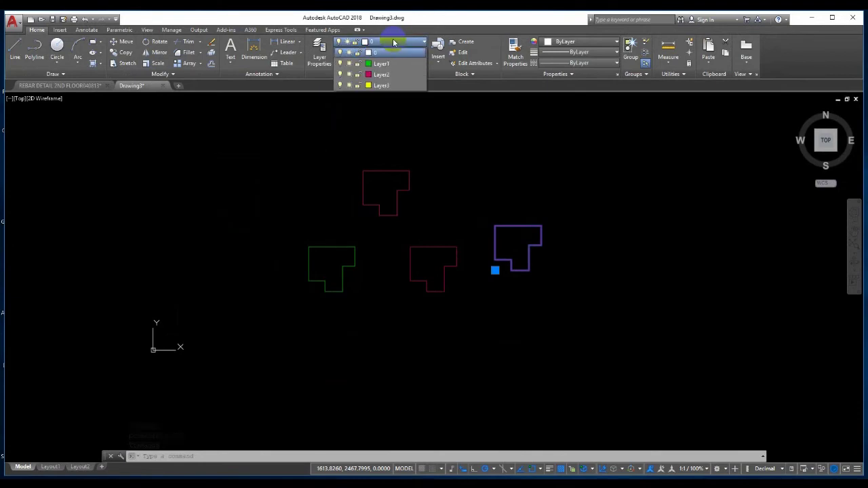
pyautogui.click(377, 85)
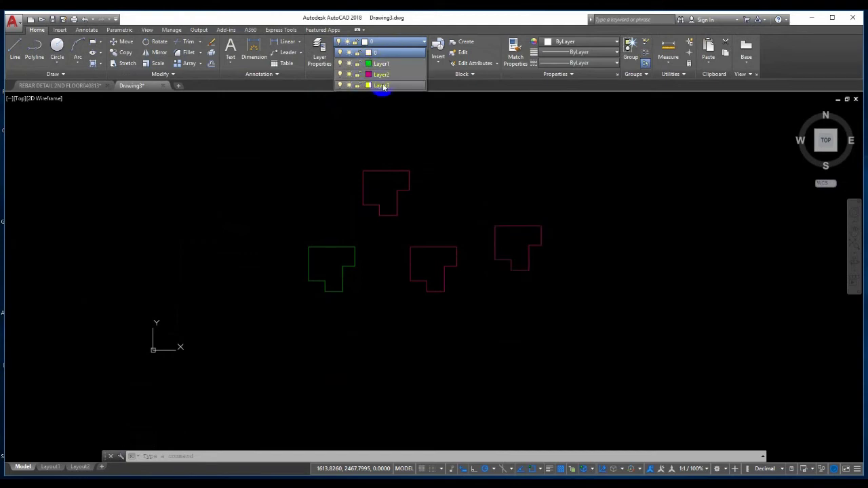
# Reselect the right block and move it onto Layer3; its outline stays red
pyautogui.click(448, 292)
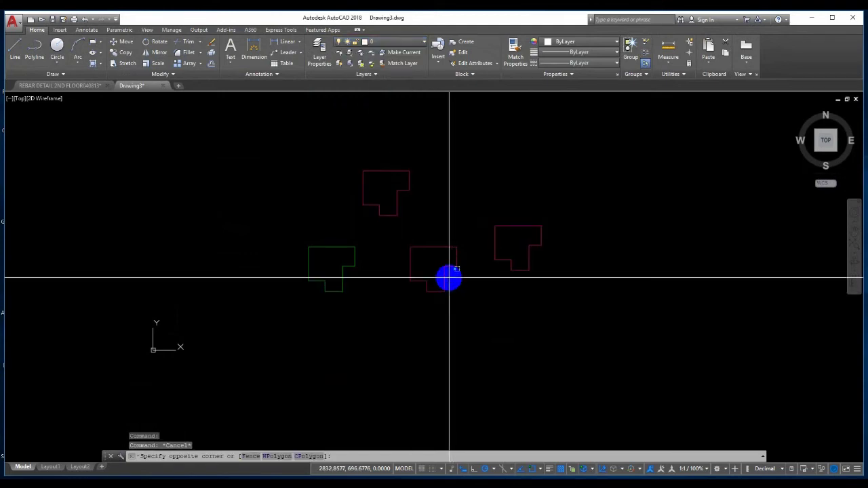
pyautogui.click(412, 269)
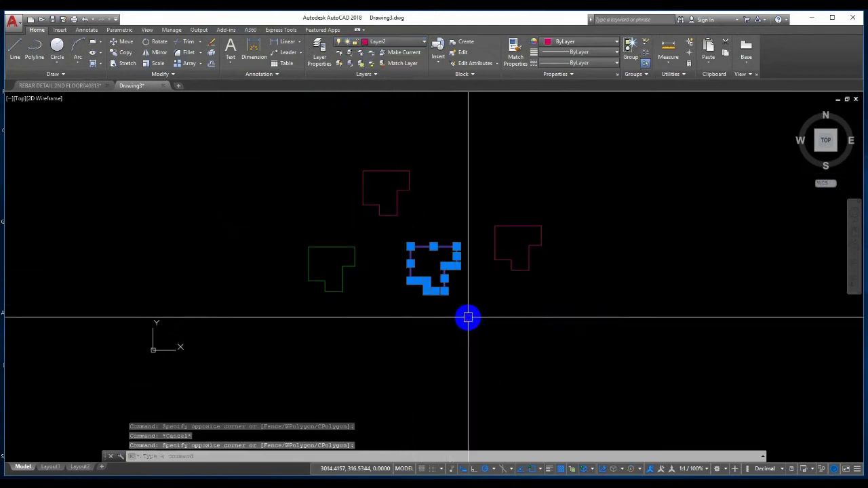
pyautogui.press('Escape')
pyautogui.click(497, 230)
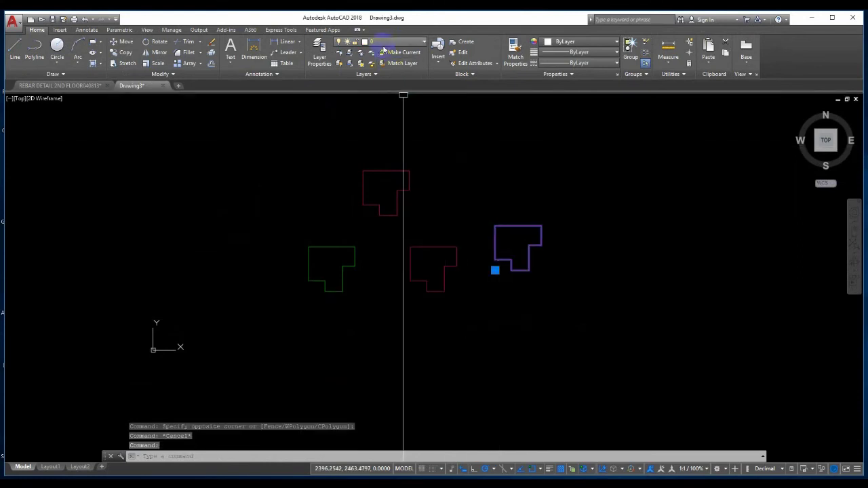
pyautogui.click(384, 44)
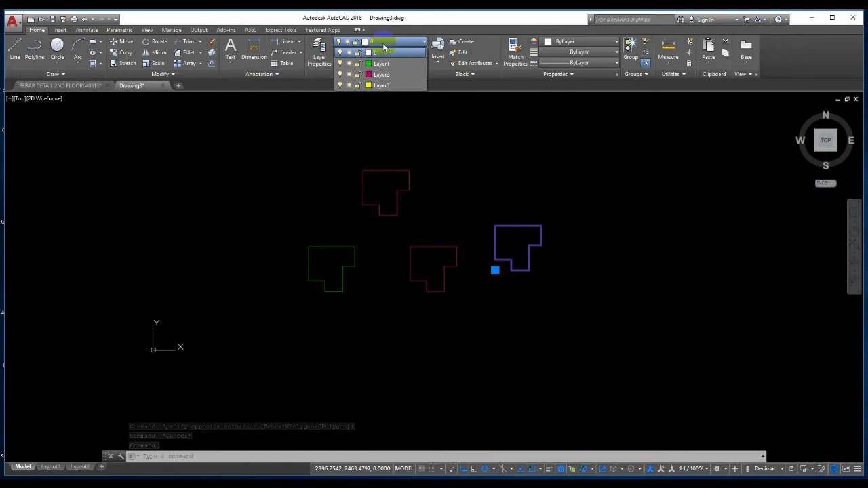
pyautogui.click(381, 85)
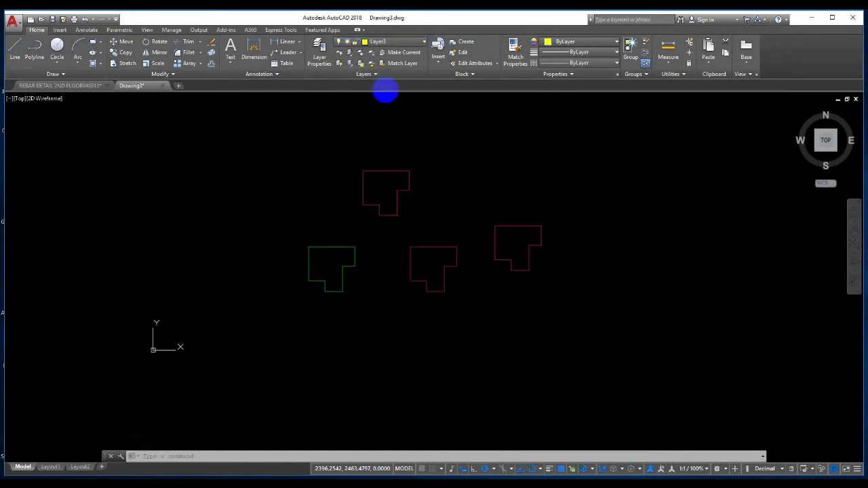
pyautogui.click(520, 229)
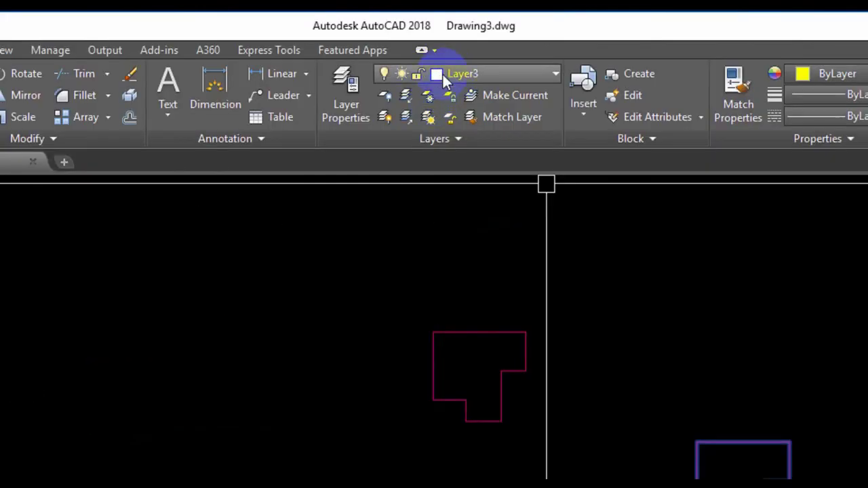
# Move the top block back into place and assign it to Layer1 so it shows green
pyautogui.click(680, 368)
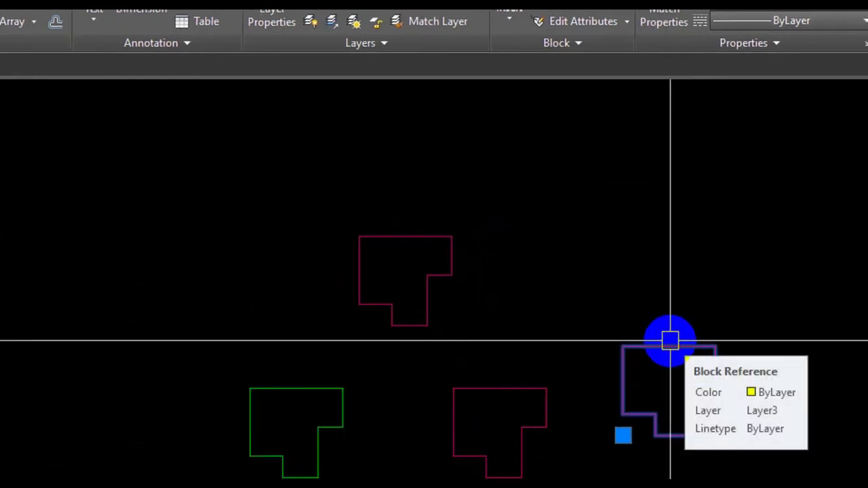
pyautogui.click(670, 340)
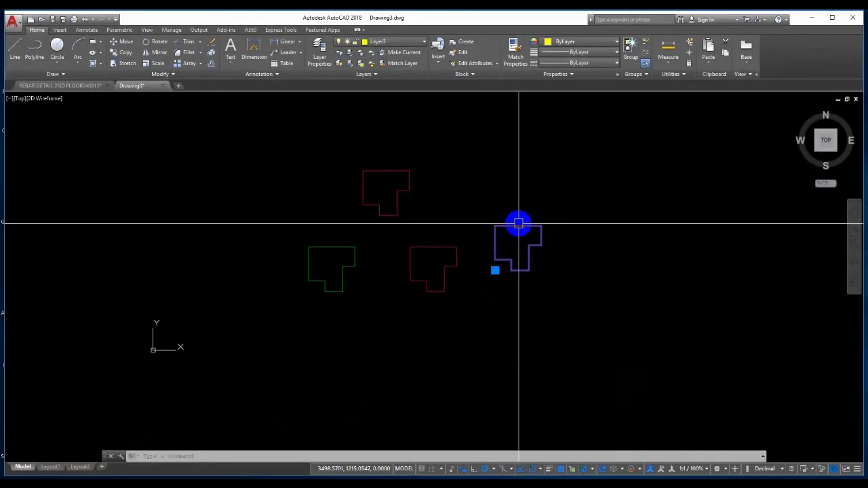
pyautogui.click(408, 186)
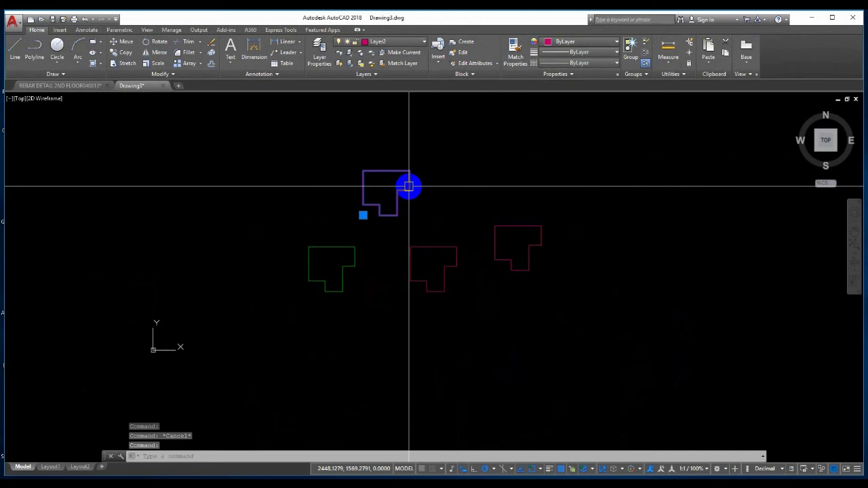
pyautogui.click(391, 47)
pyautogui.click(383, 65)
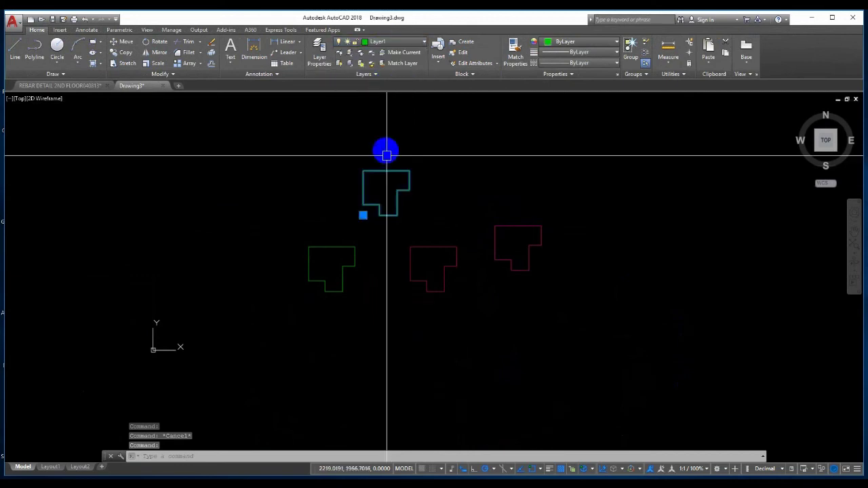
# Select the red right block, pick Layer1 for it, then reselect the top block
pyautogui.click(527, 234)
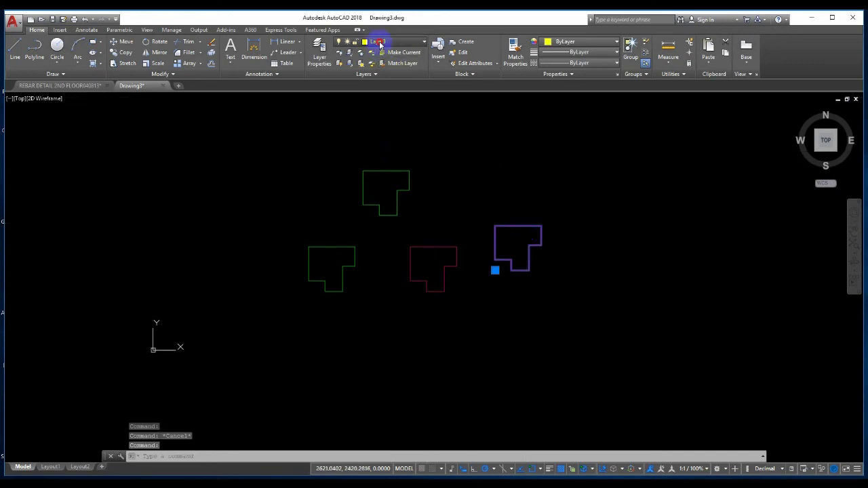
pyautogui.click(381, 42)
pyautogui.click(382, 64)
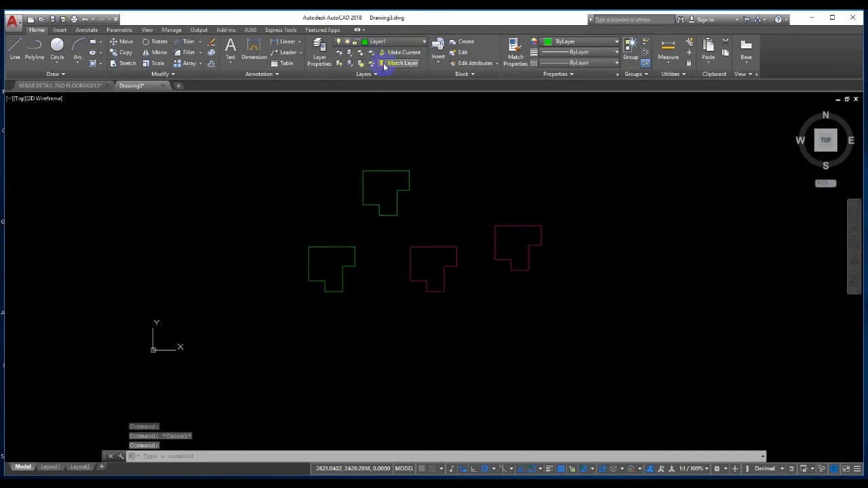
pyautogui.click(518, 236)
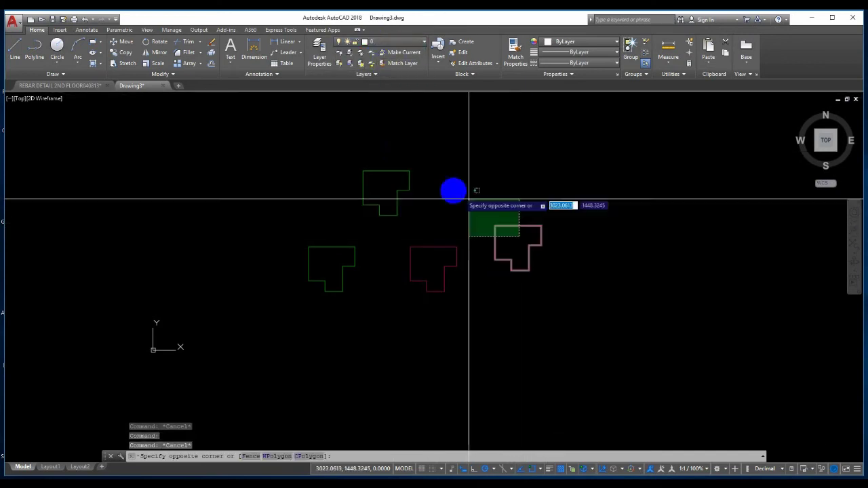
pyautogui.click(396, 158)
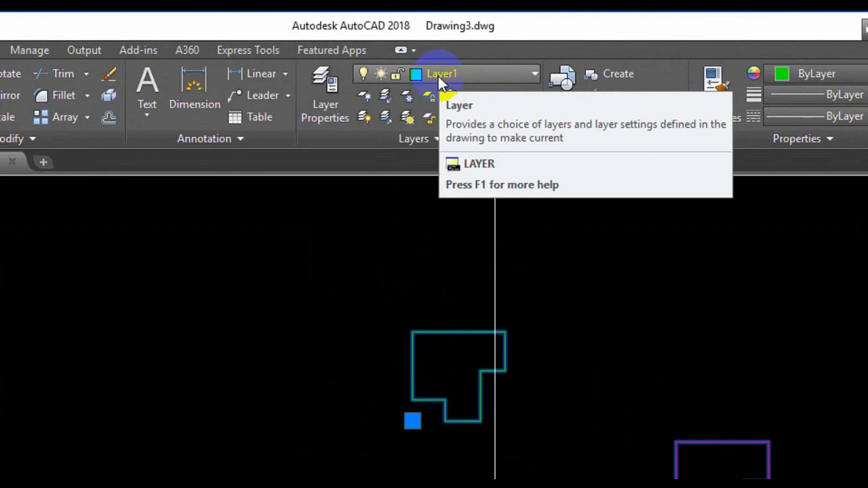
pyautogui.press('Escape')
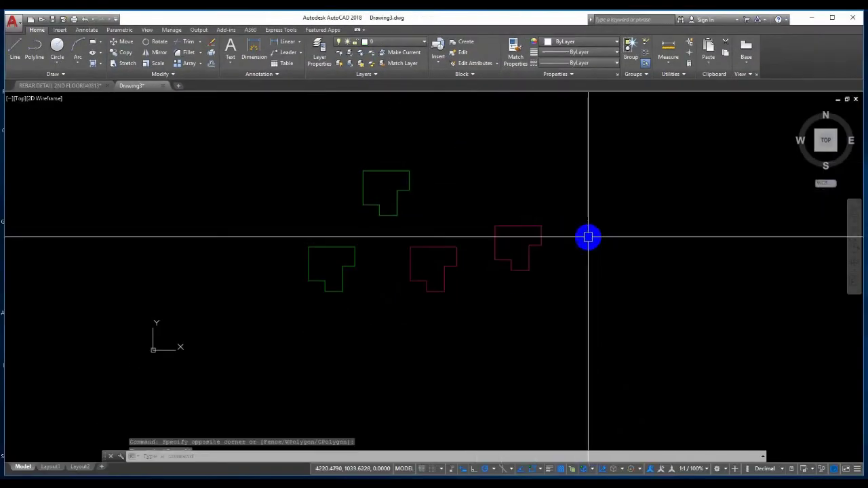
pyautogui.moveTo(458, 184)
pyautogui.mouseDown(button='middle')
pyautogui.moveTo(473, 190)
pyautogui.moveTo(475, 210)
pyautogui.mouseUp(button='middle')
pyautogui.scroll(2, 473, 191)
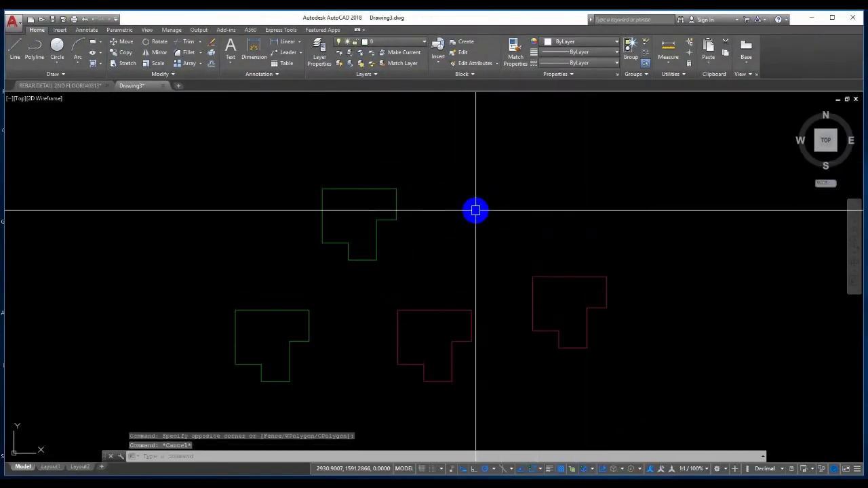